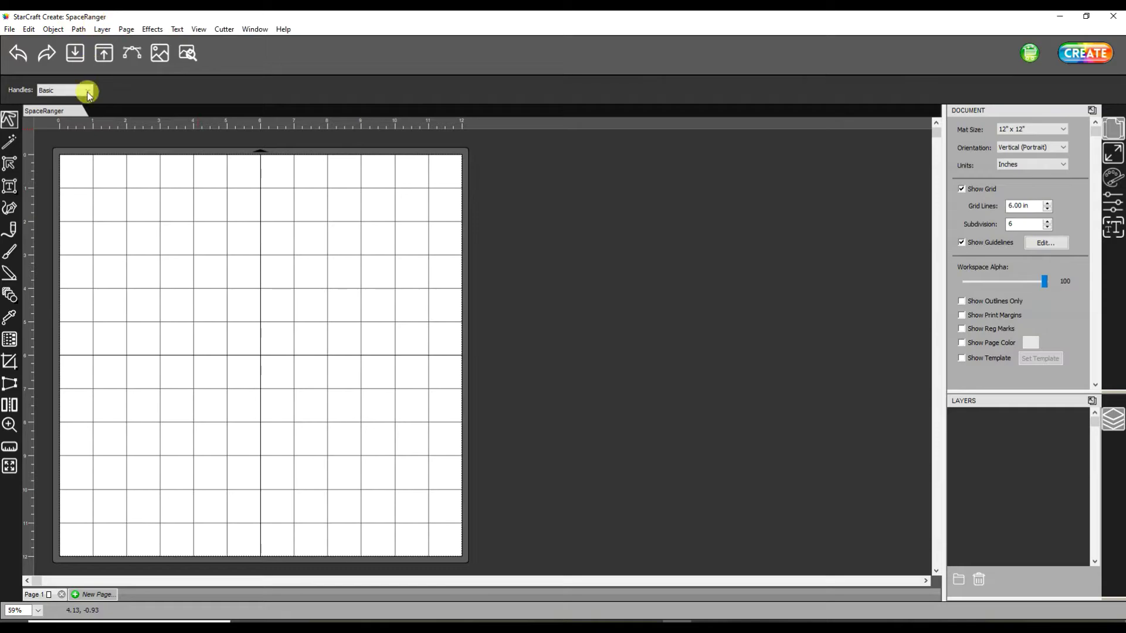
# Step: Load the SR rocket logo PNG from the Lightyear folder into Trace Image
pyautogui.click(9, 30)
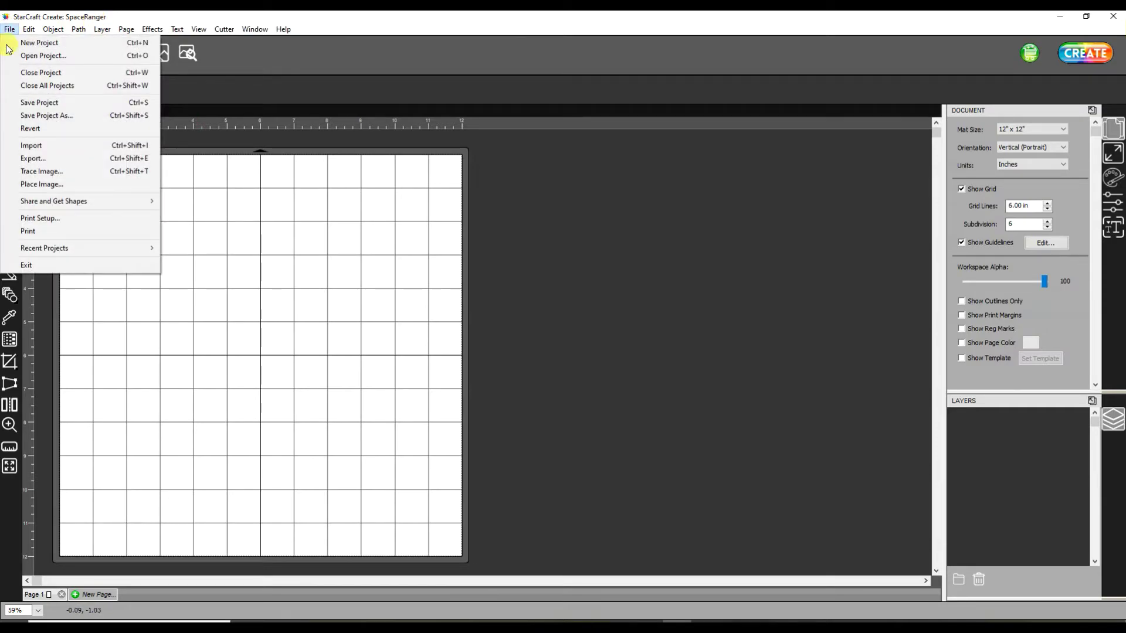
pyautogui.click(45, 176)
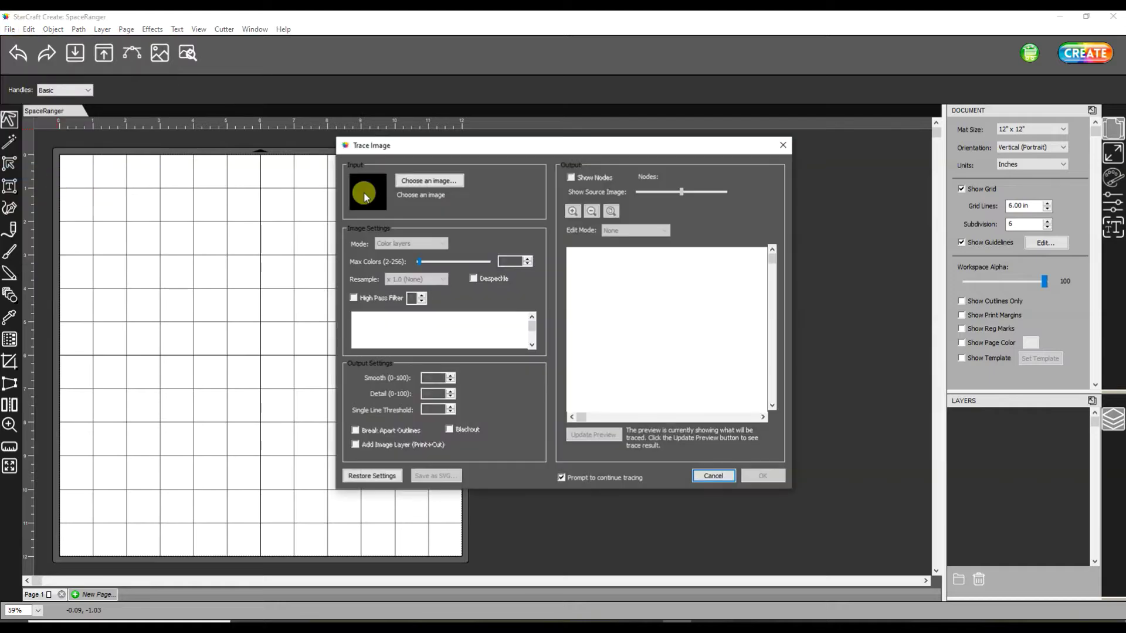
pyautogui.click(416, 181)
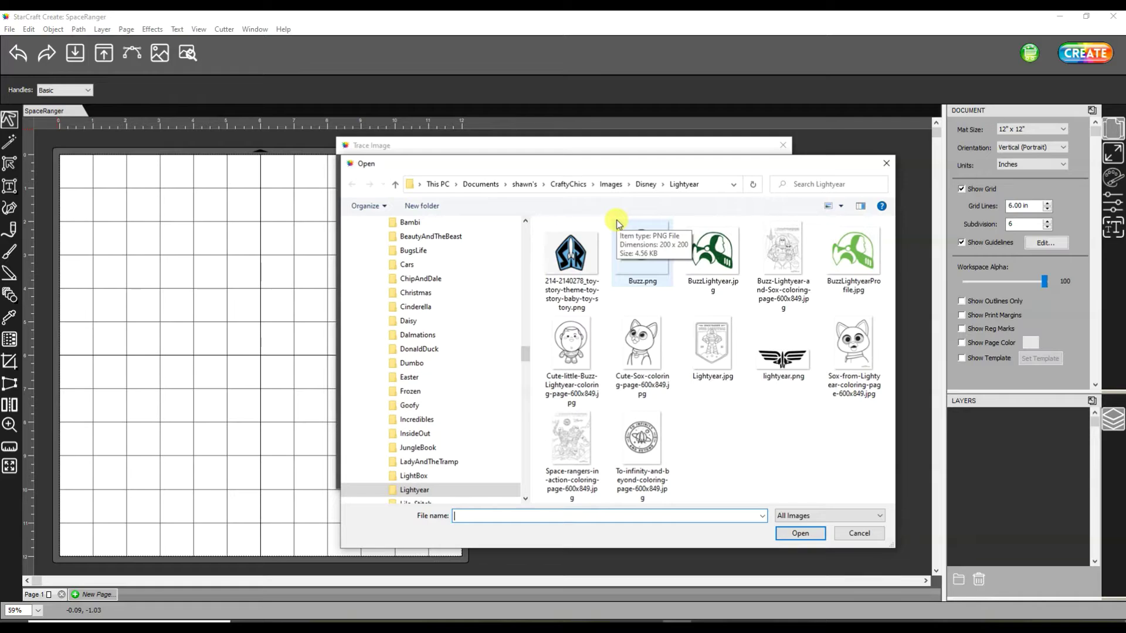
pyautogui.doubleClick(576, 250)
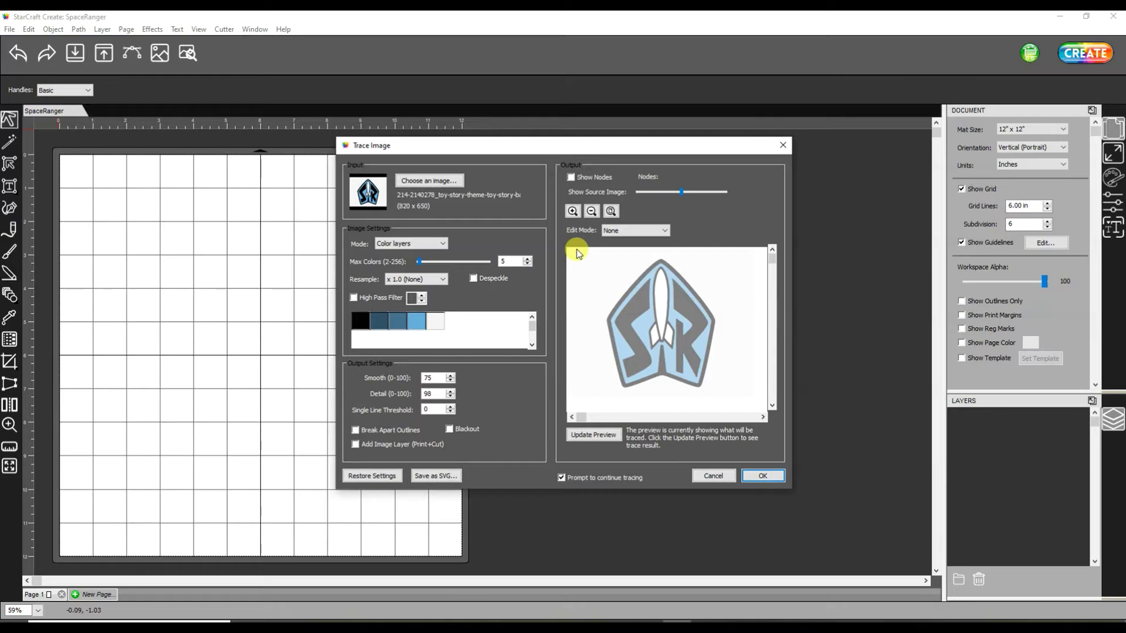
# Step: Trace the 820 x 650 logo as colour layers with Max Colors 3, previewing 254 nodes
pyautogui.click(527, 265)
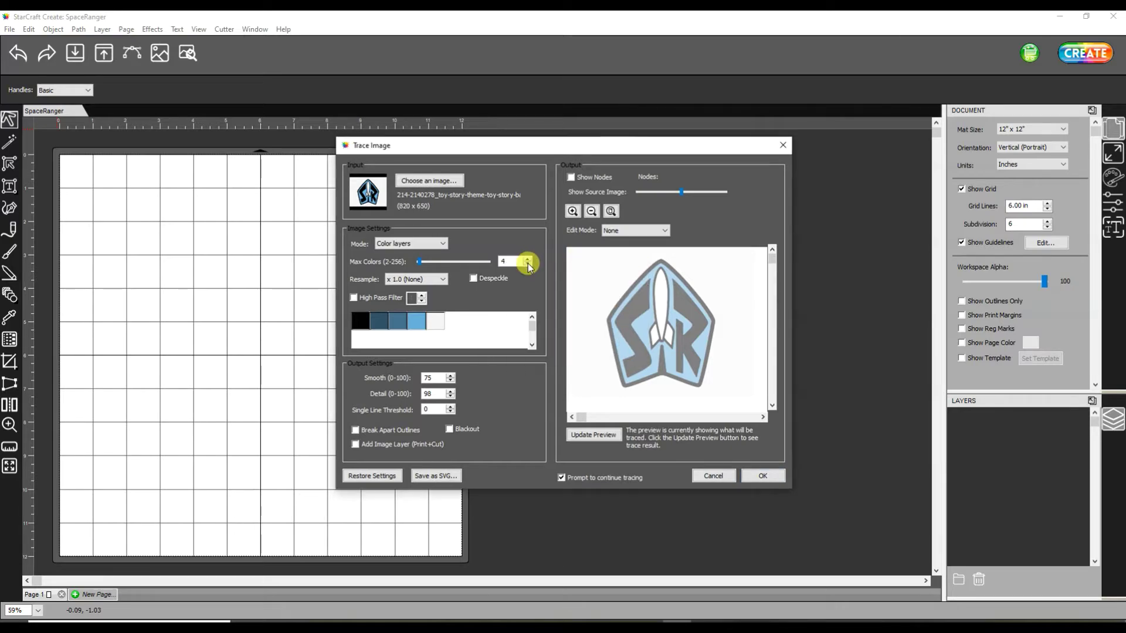
pyautogui.click(527, 265)
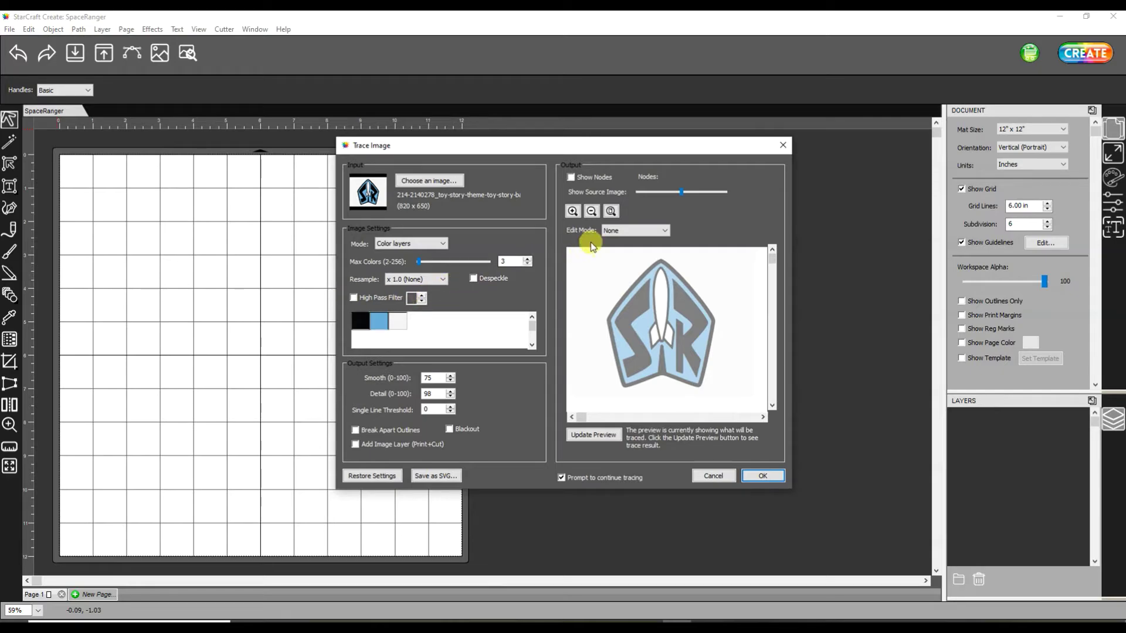
pyautogui.click(598, 436)
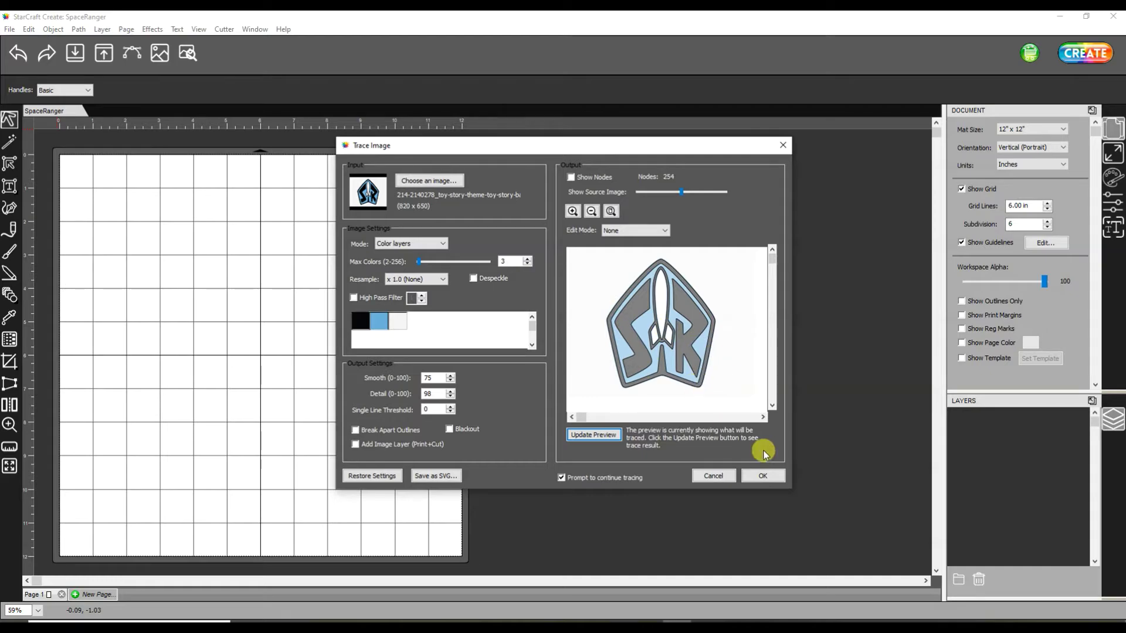
pyautogui.click(761, 476)
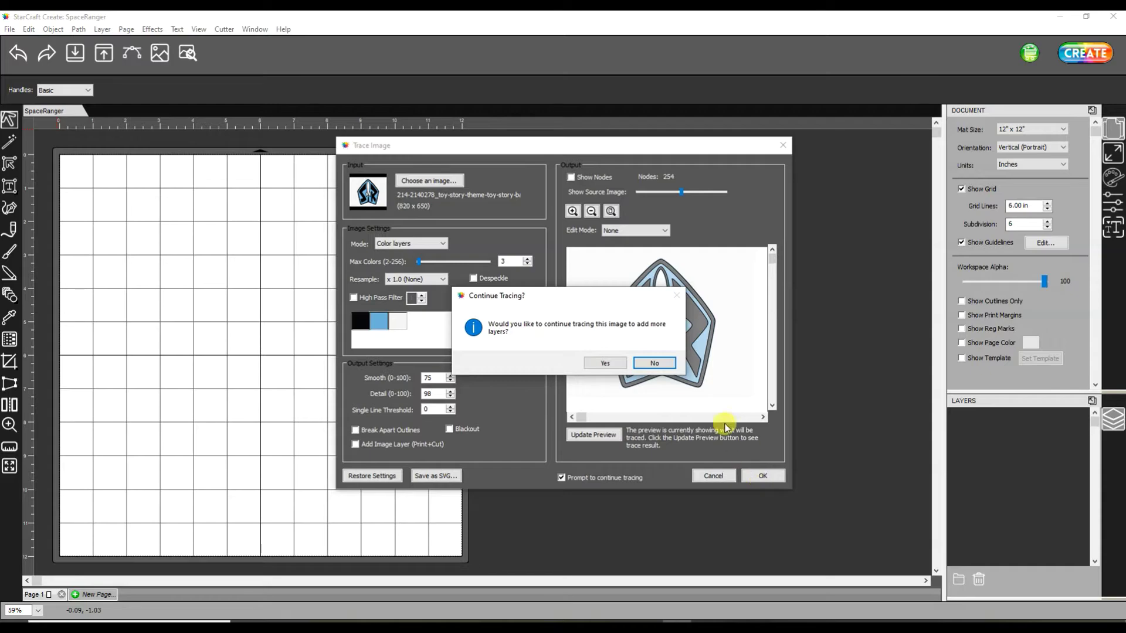
# Step: Decline further tracing and shift the traced 6.637 x 7.897 in logo slightly left
pyautogui.click(655, 362)
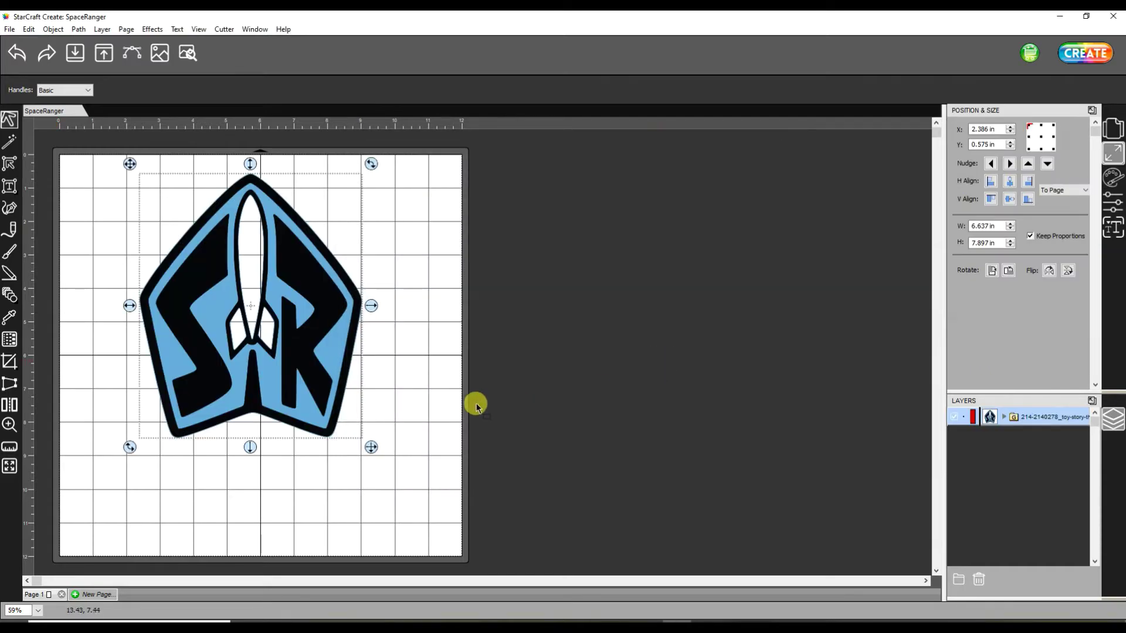
pyautogui.click(445, 301)
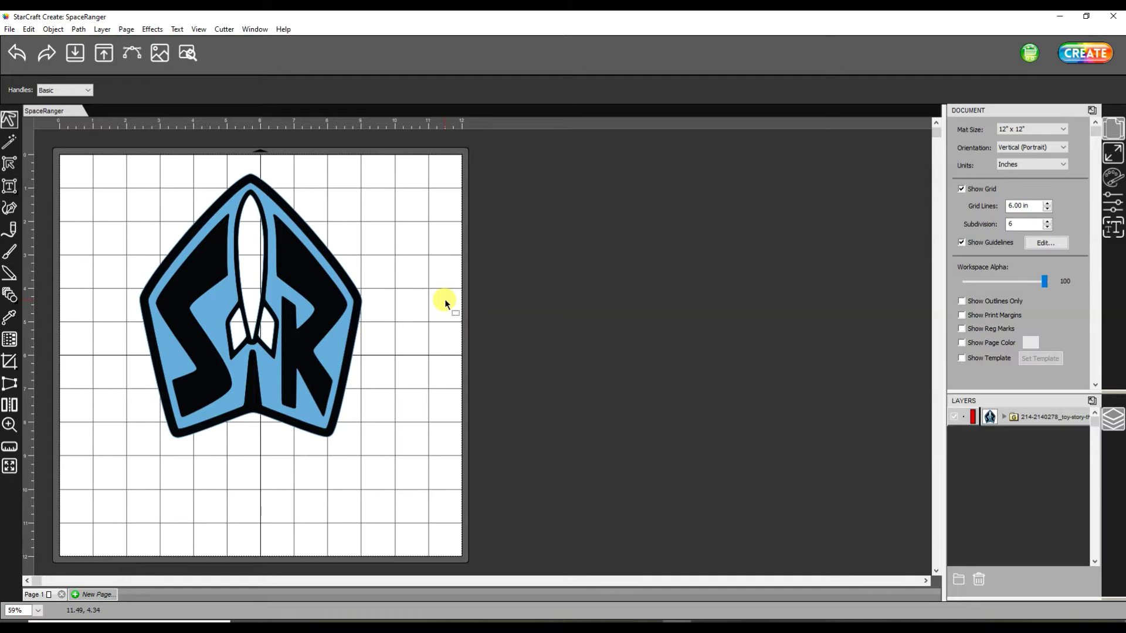
pyautogui.click(316, 360)
pyautogui.moveTo(316, 360)
pyautogui.mouseDown()
pyautogui.moveTo(454, 358)
pyautogui.moveTo(564, 373)
pyautogui.moveTo(289, 357)
pyautogui.mouseUp()
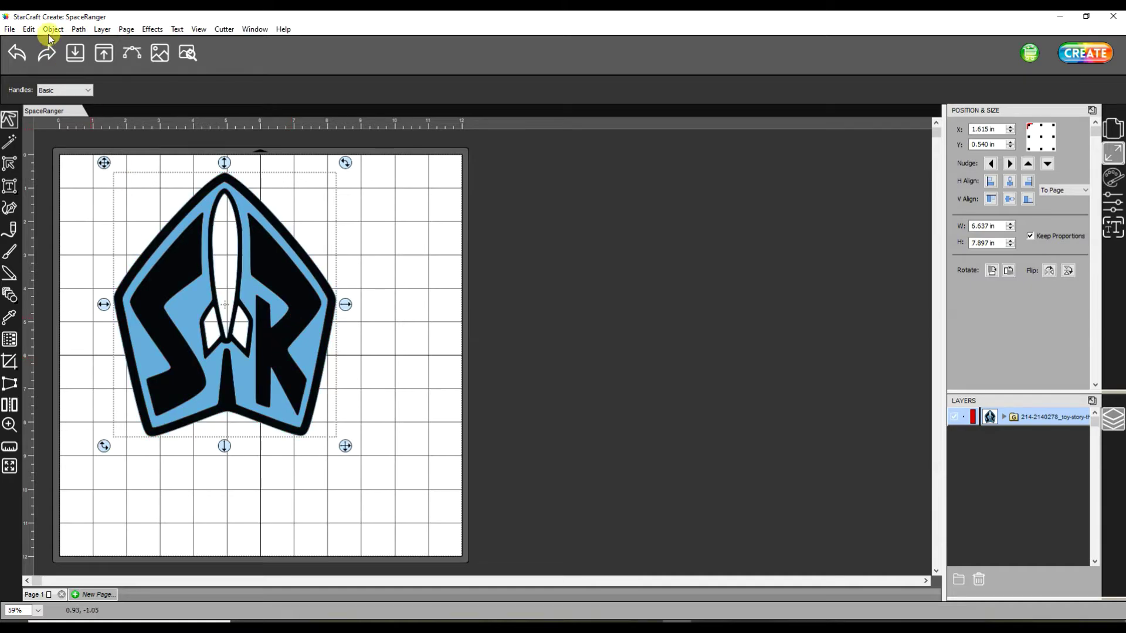
pyautogui.click(29, 29)
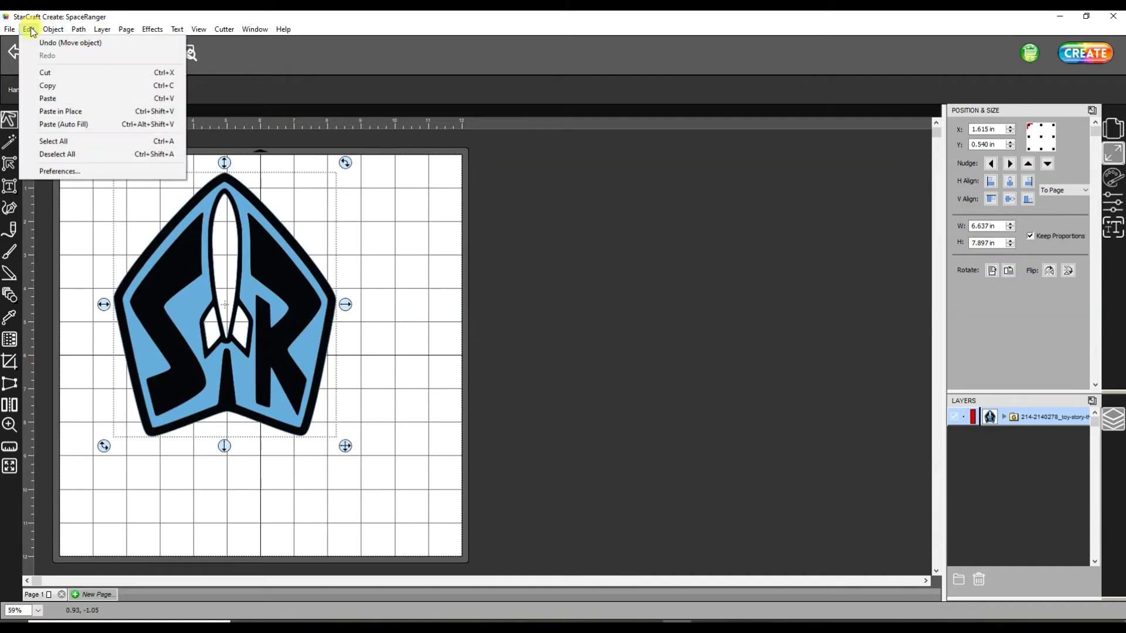
# Step: Ungroup the traced logo and move the black SR layer to 7.502 in, 3.364 in
pyautogui.moveTo(51, 30)
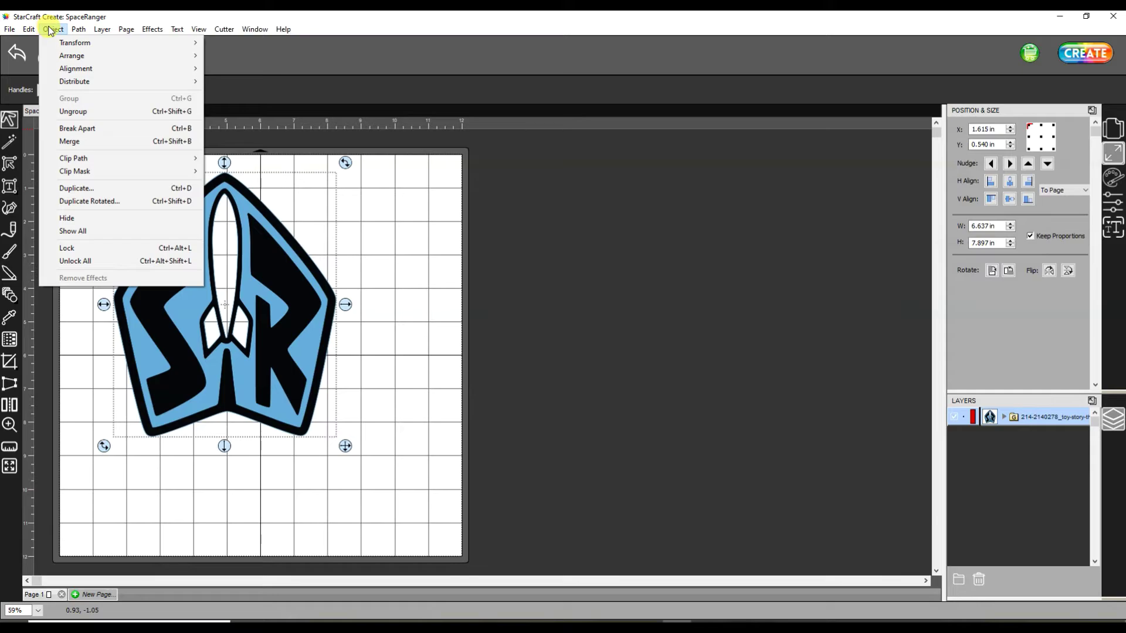
pyautogui.click(108, 111)
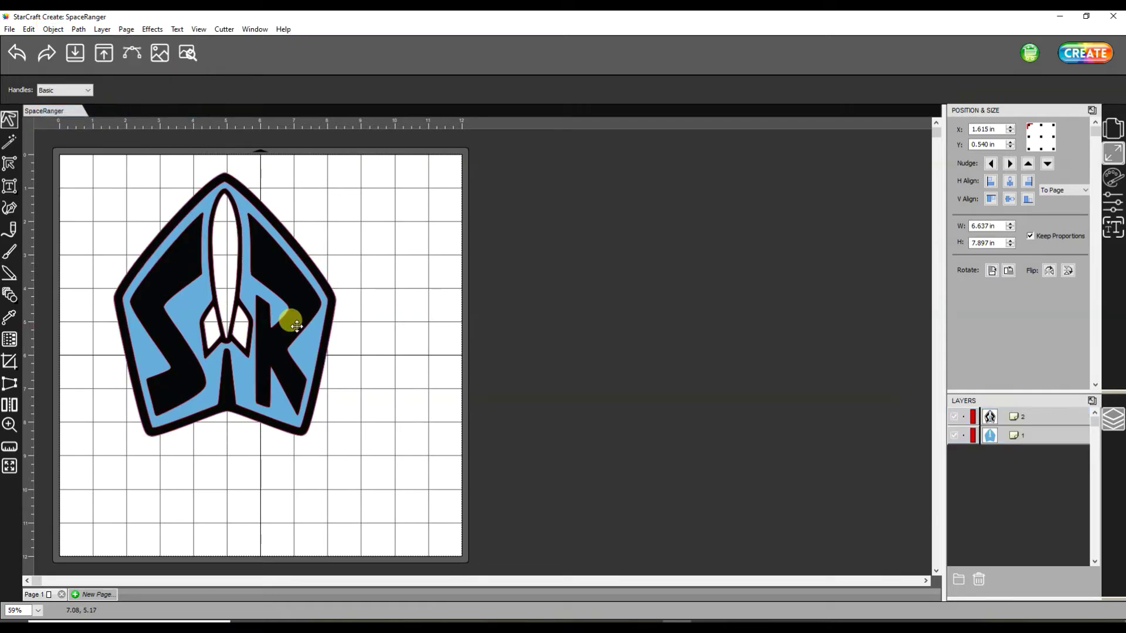
pyautogui.moveTo(289, 317); pyautogui.dragTo(484, 411)
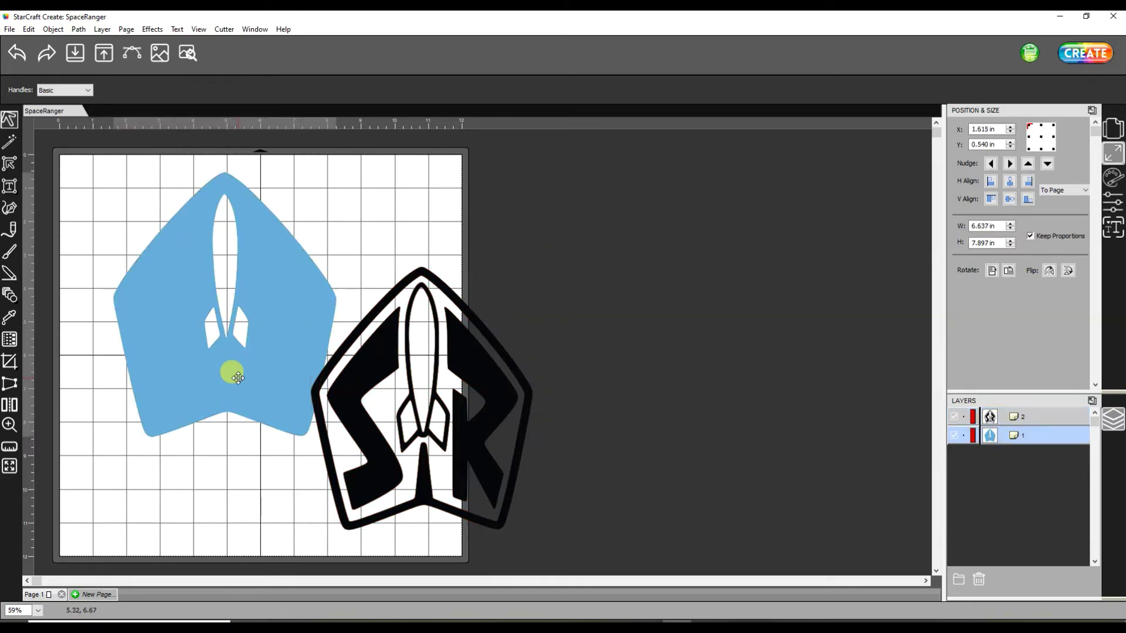
pyautogui.click(238, 378)
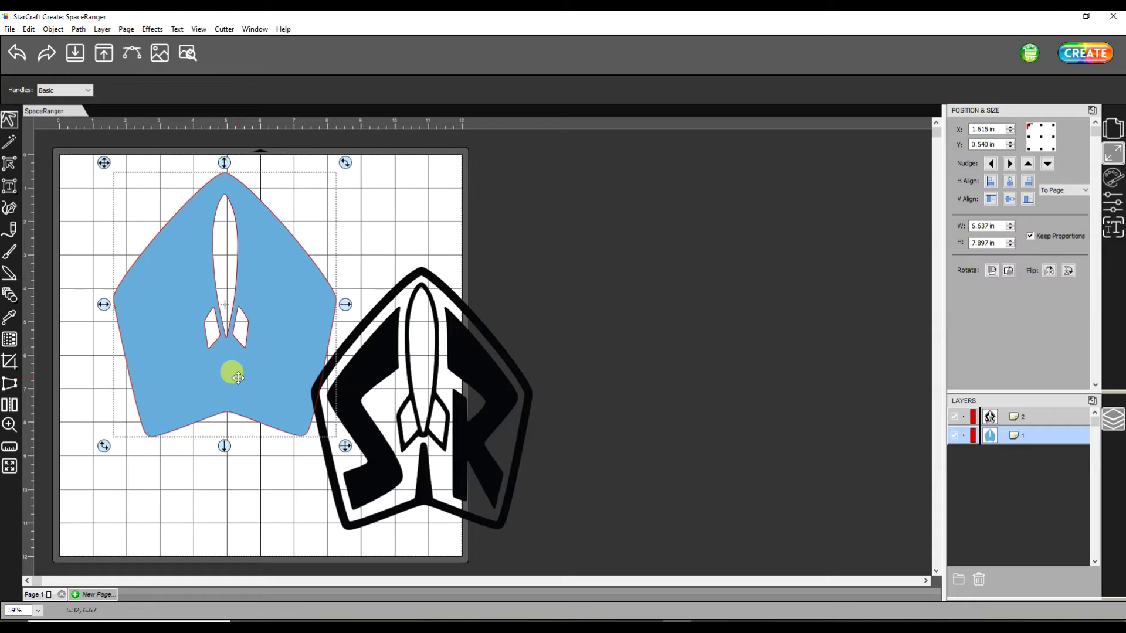
# Step: Duplicate the blue rocket shape and move the copy right to 5.456 in, 0.229 in
pyautogui.rightClick(237, 378)
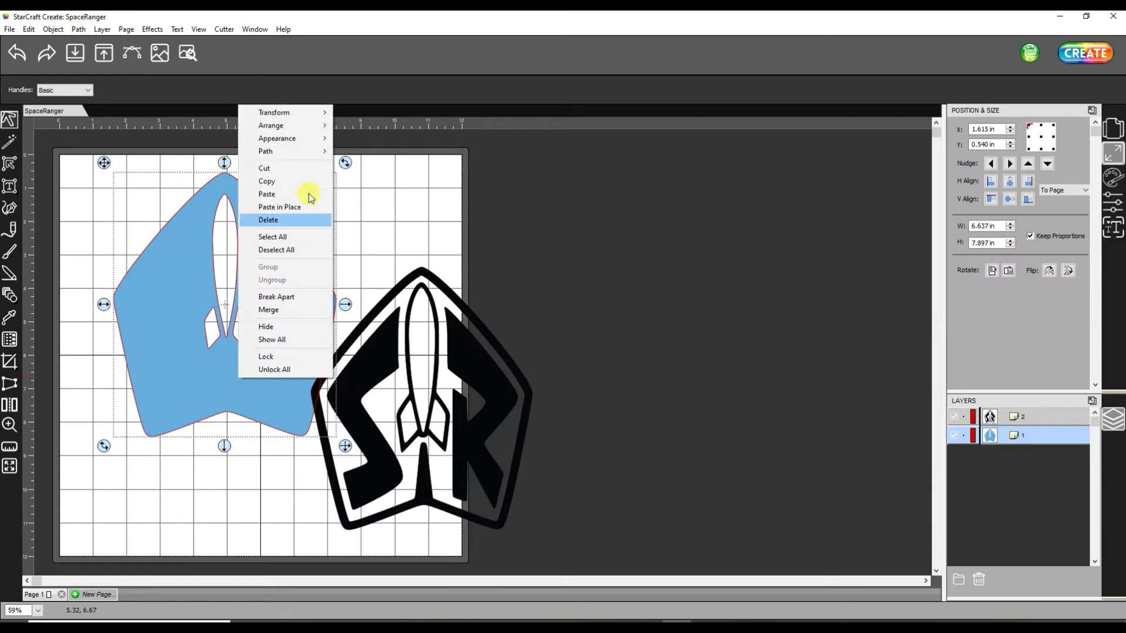
pyautogui.click(291, 185)
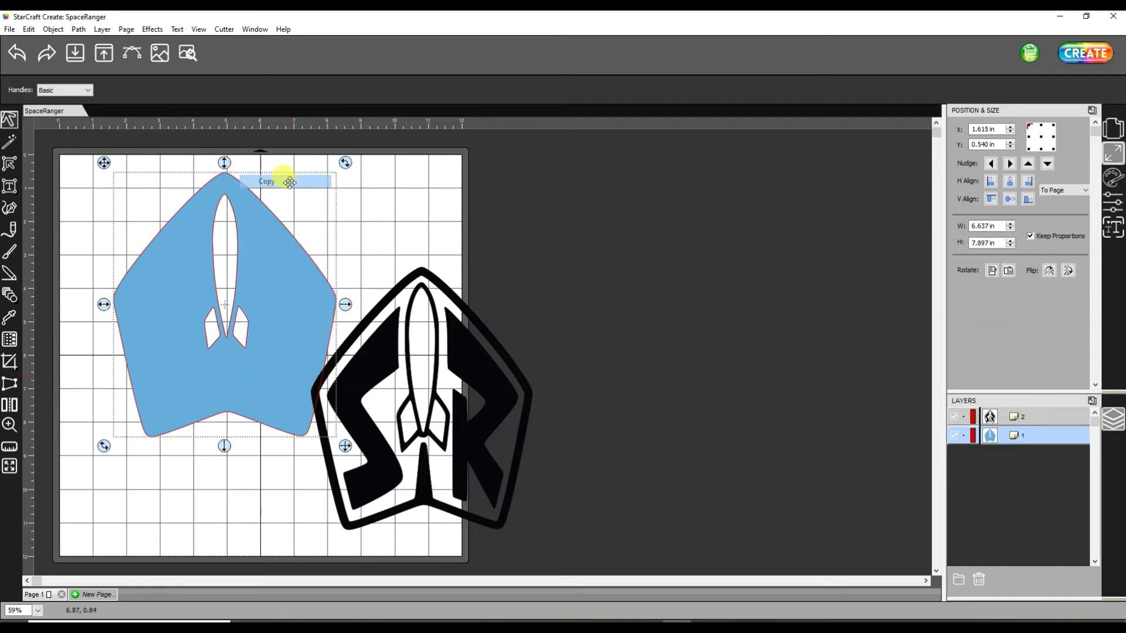
pyautogui.rightClick(390, 211)
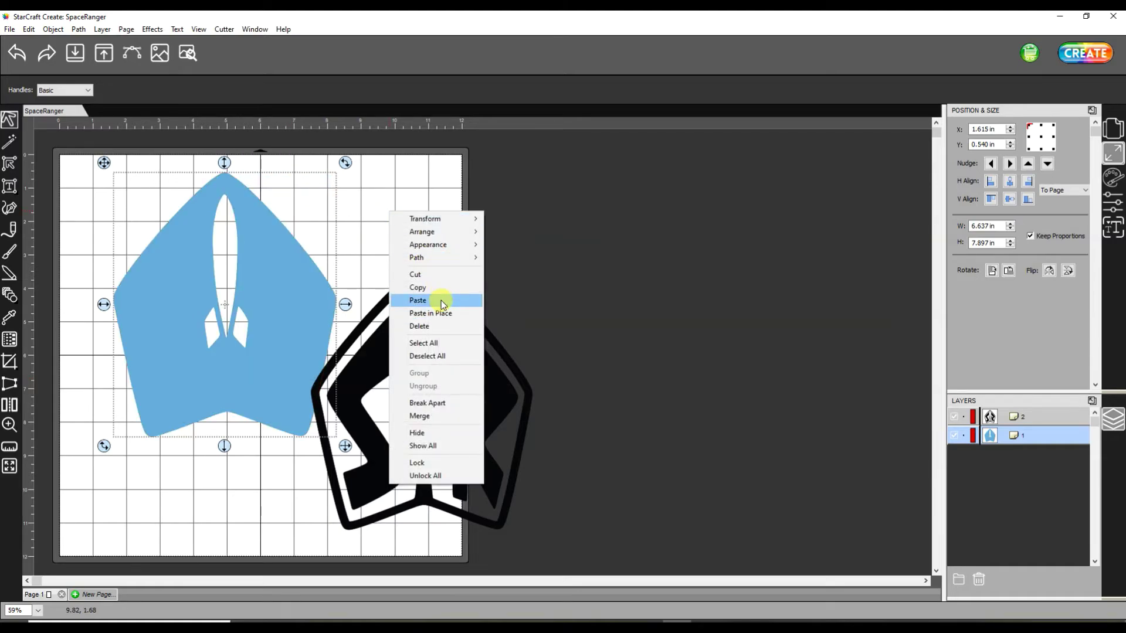
pyautogui.click(441, 300)
pyautogui.moveTo(251, 322); pyautogui.dragTo(384, 309)
pyautogui.click(502, 471)
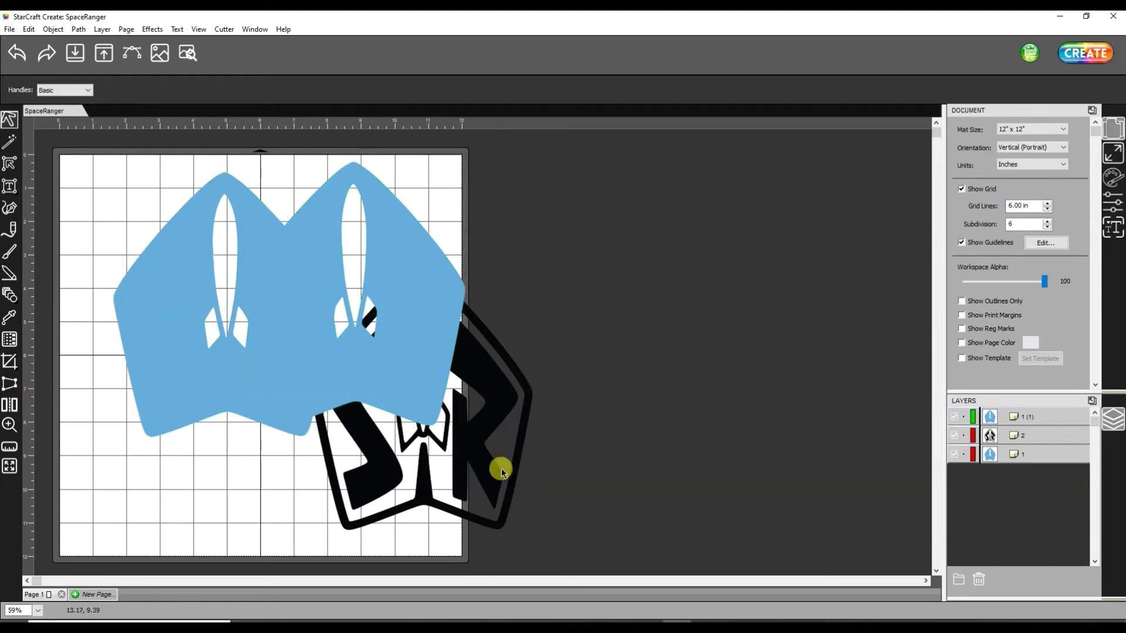
# Step: Stack the black SR layer back onto the original left blue shape
pyautogui.click(150, 351)
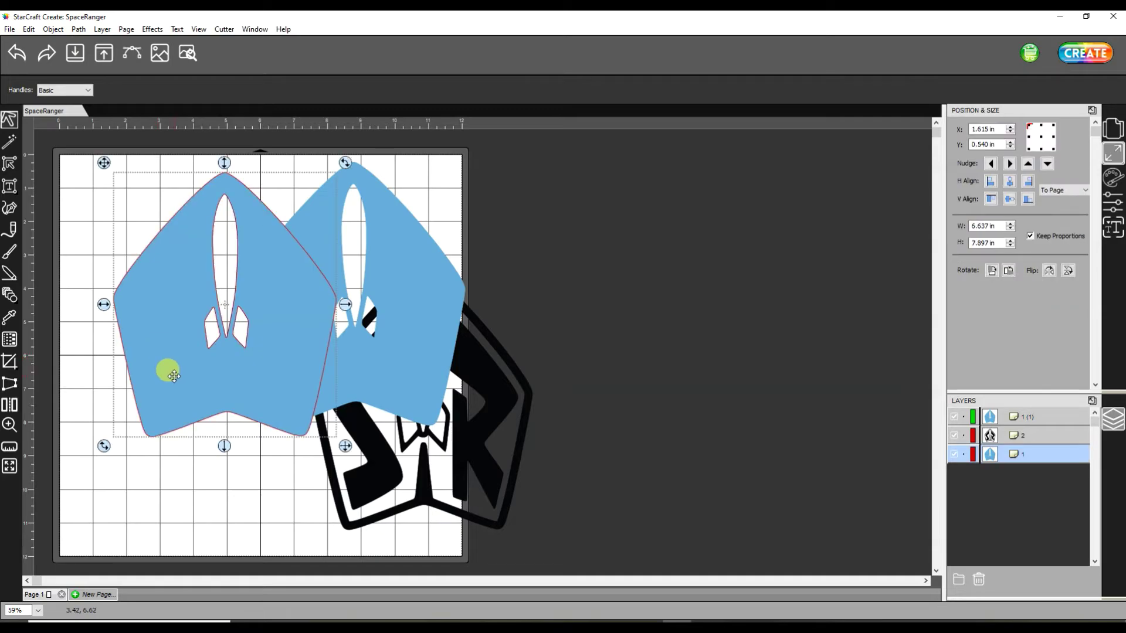
pyautogui.moveTo(482, 465); pyautogui.dragTo(294, 380)
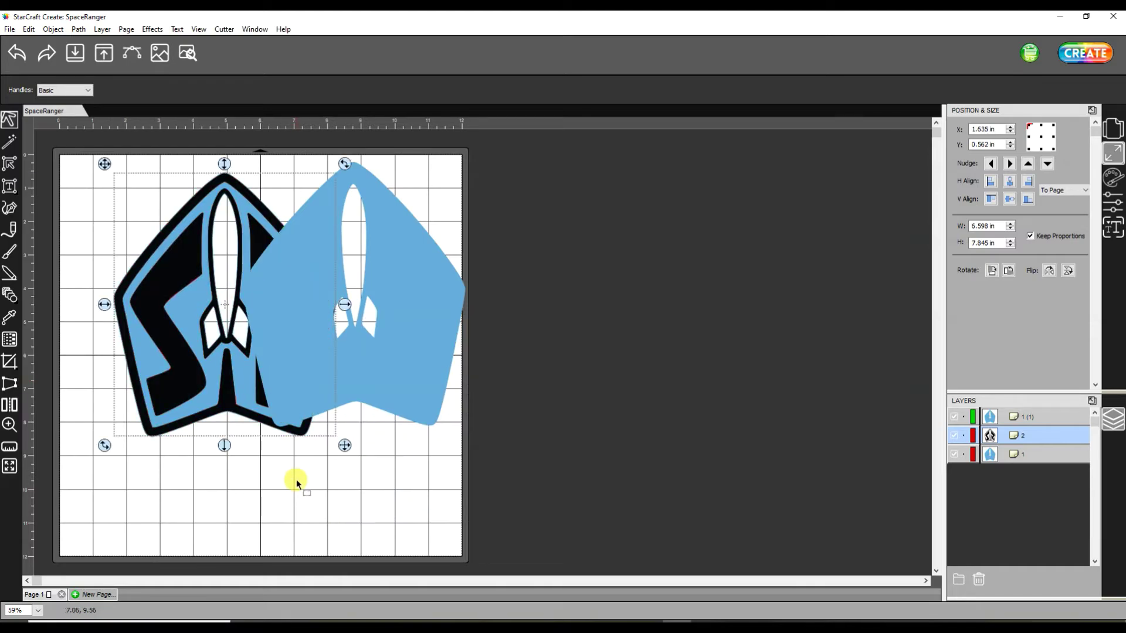
pyautogui.click(354, 490)
pyautogui.click(386, 355)
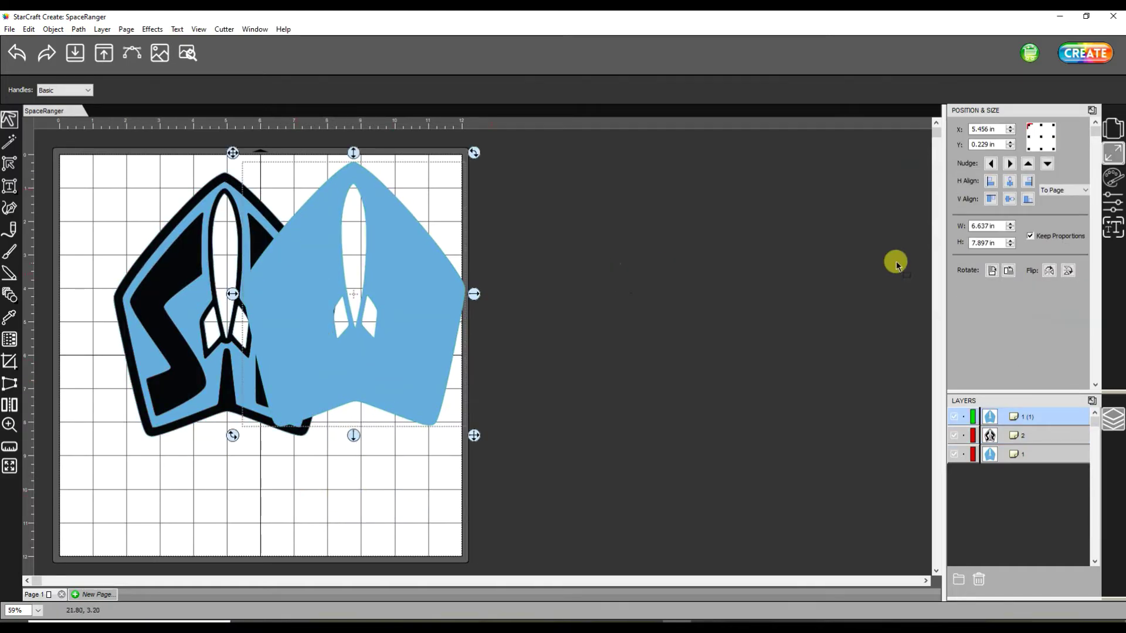
# Step: Fill the copied rocket shape with white (FFFFFF) and move it clear of the logo
pyautogui.click(1109, 179)
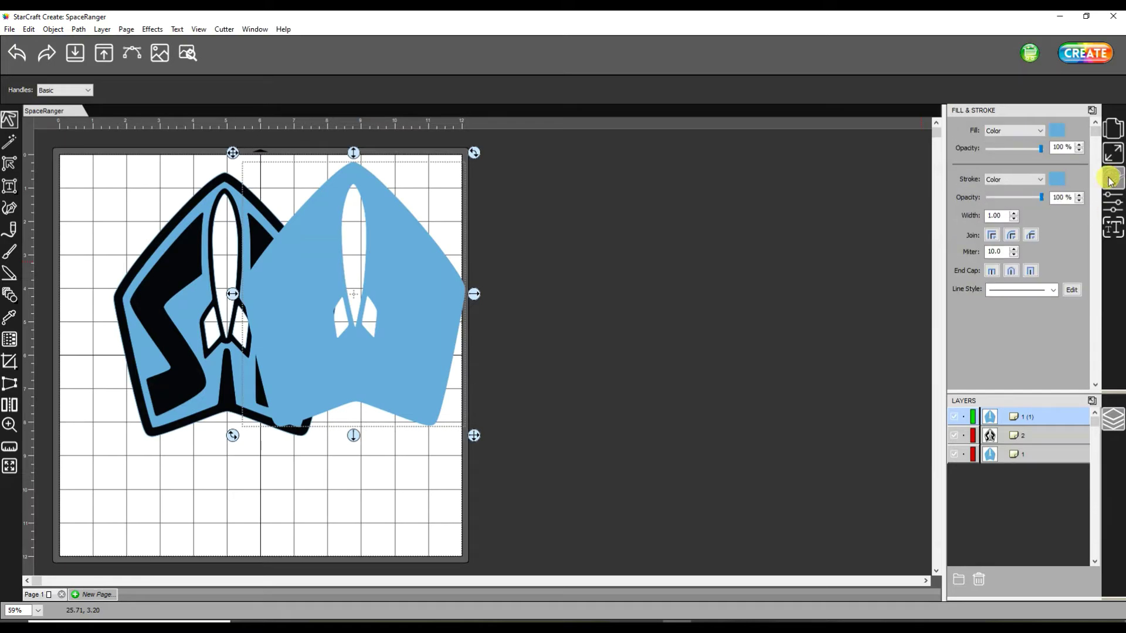
pyautogui.click(1057, 132)
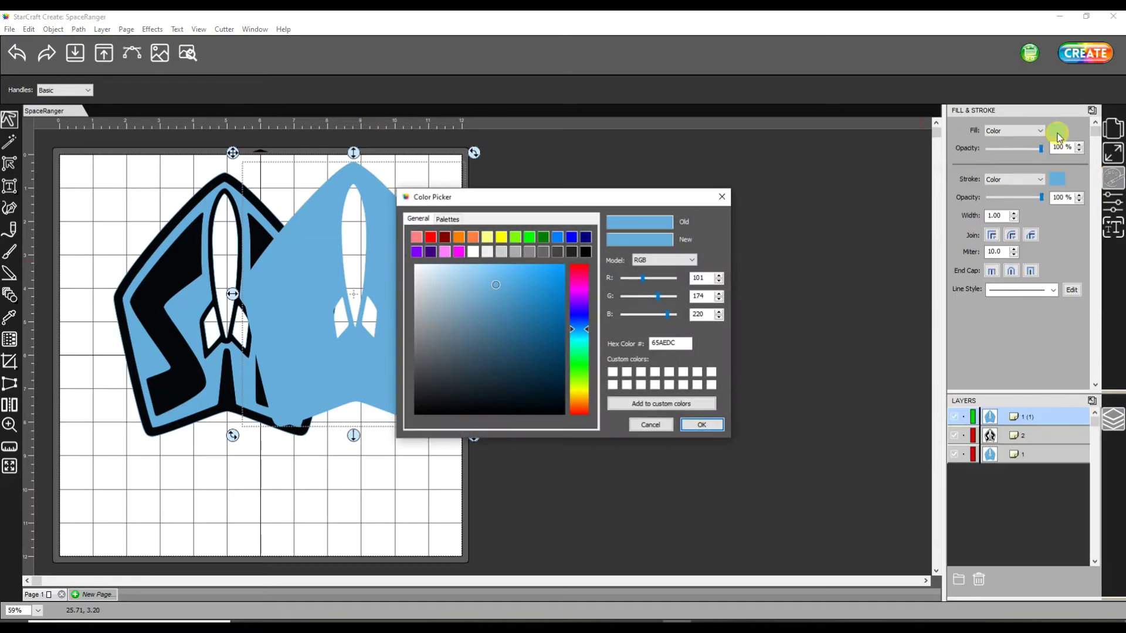
pyautogui.click(471, 252)
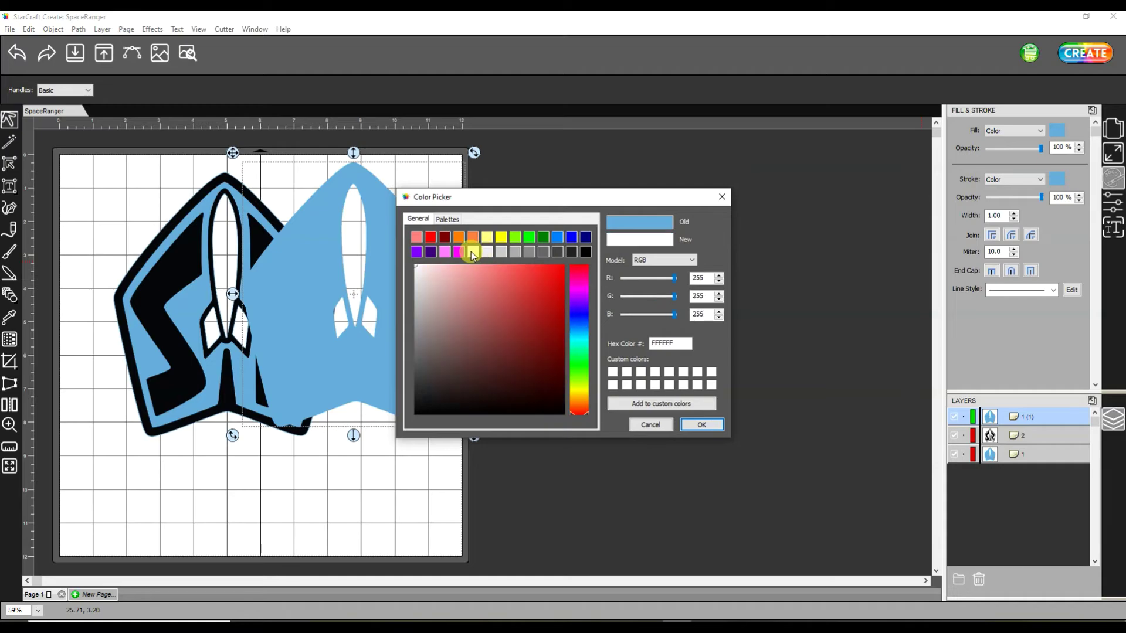
pyautogui.click(706, 423)
pyautogui.moveTo(378, 379); pyautogui.dragTo(601, 394)
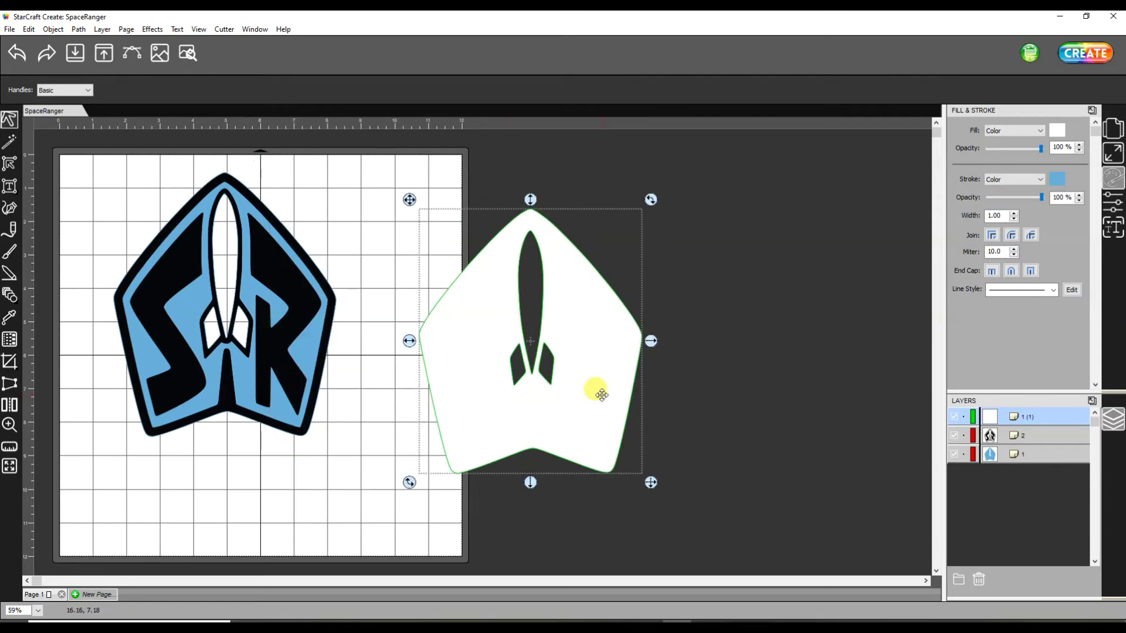
# Step: Break apart the white shape, delete its outer pentagon, and select the 1.304 x 4.612 in rocket
pyautogui.rightClick(601, 395)
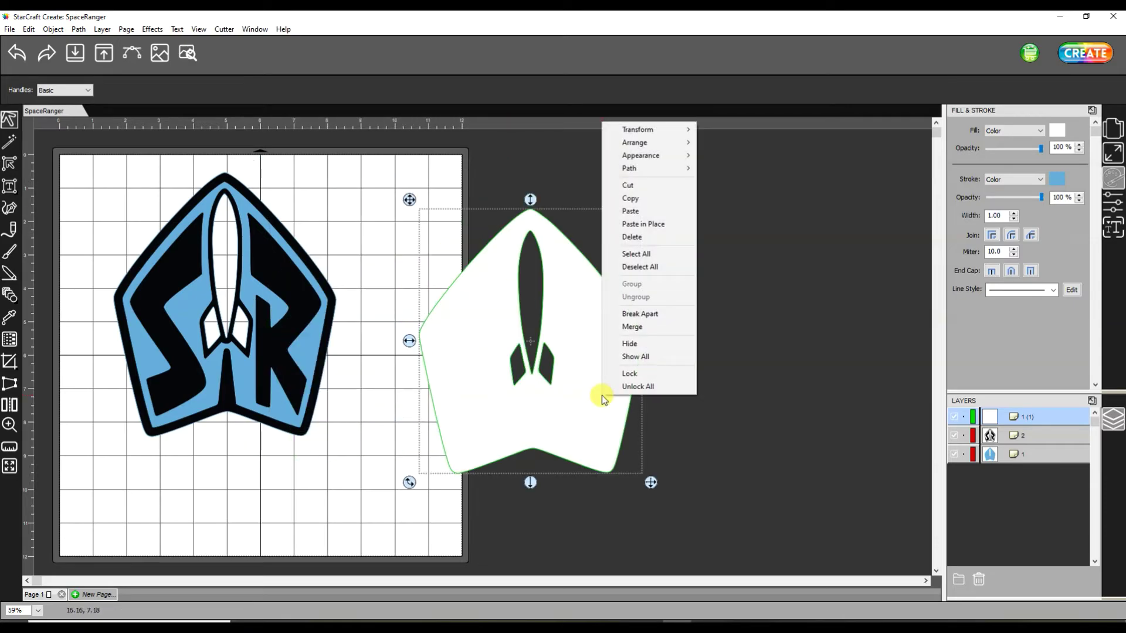
pyautogui.click(633, 314)
pyautogui.moveTo(609, 425); pyautogui.dragTo(698, 517)
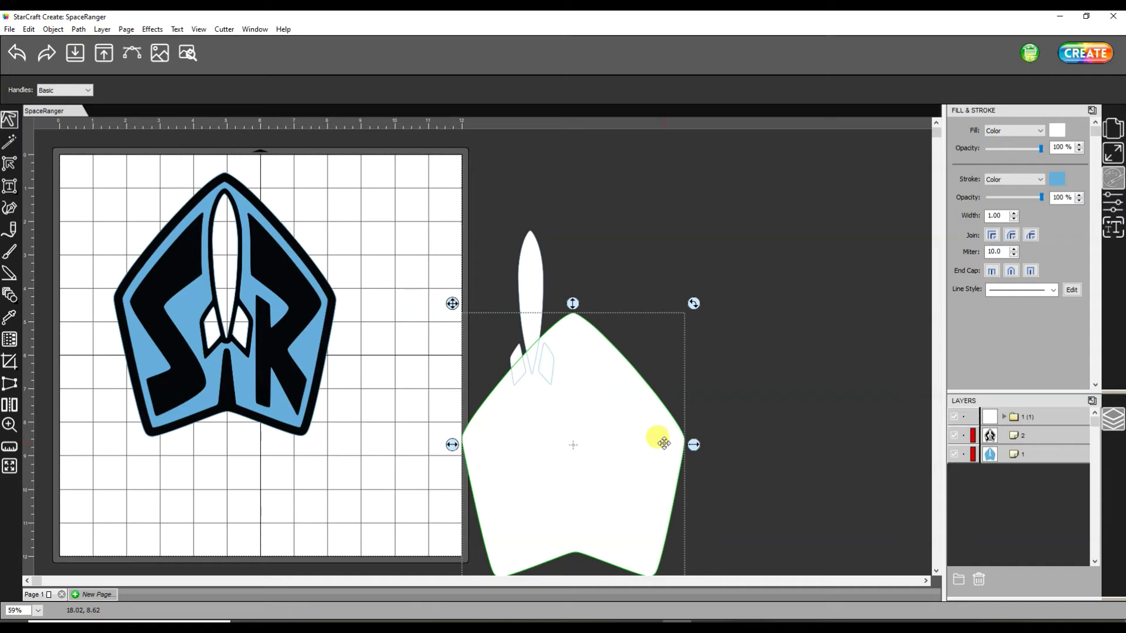
pyautogui.press('Delete')
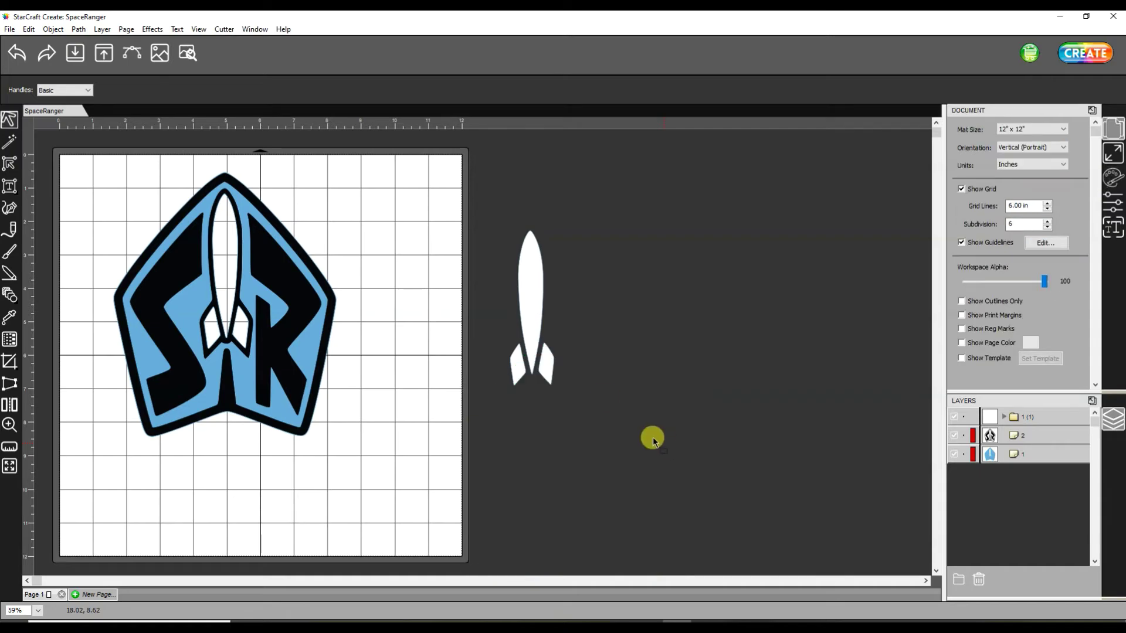
pyautogui.moveTo(412, 202); pyautogui.dragTo(660, 442)
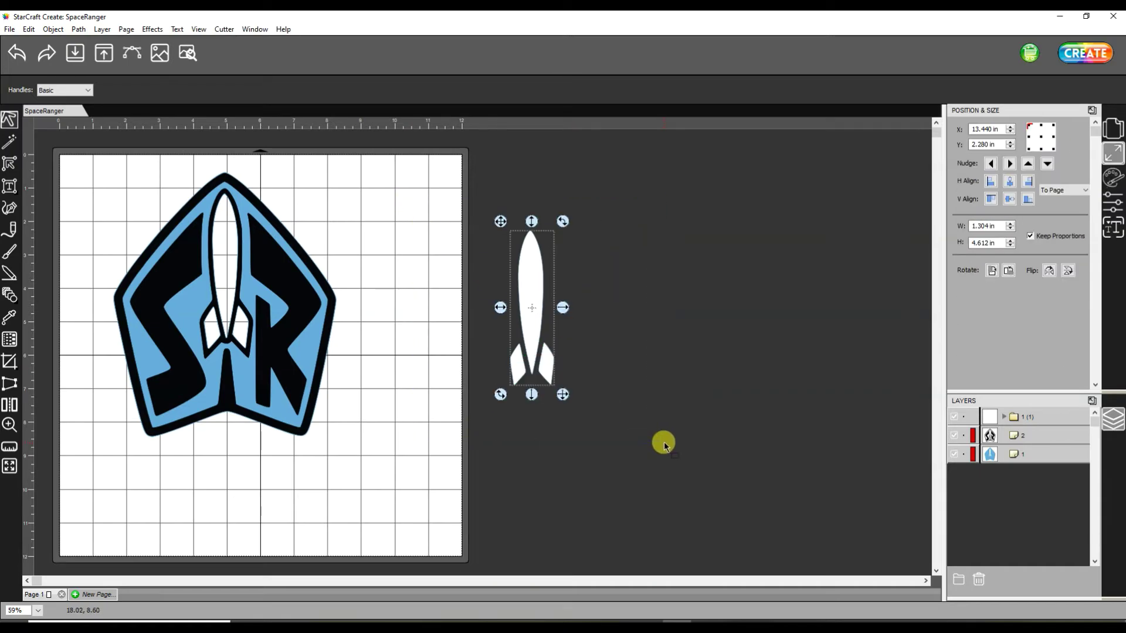
# Step: Merge the white rocket pieces and fit the result inside the logo's rocket outline
pyautogui.click(52, 29)
pyautogui.click(76, 143)
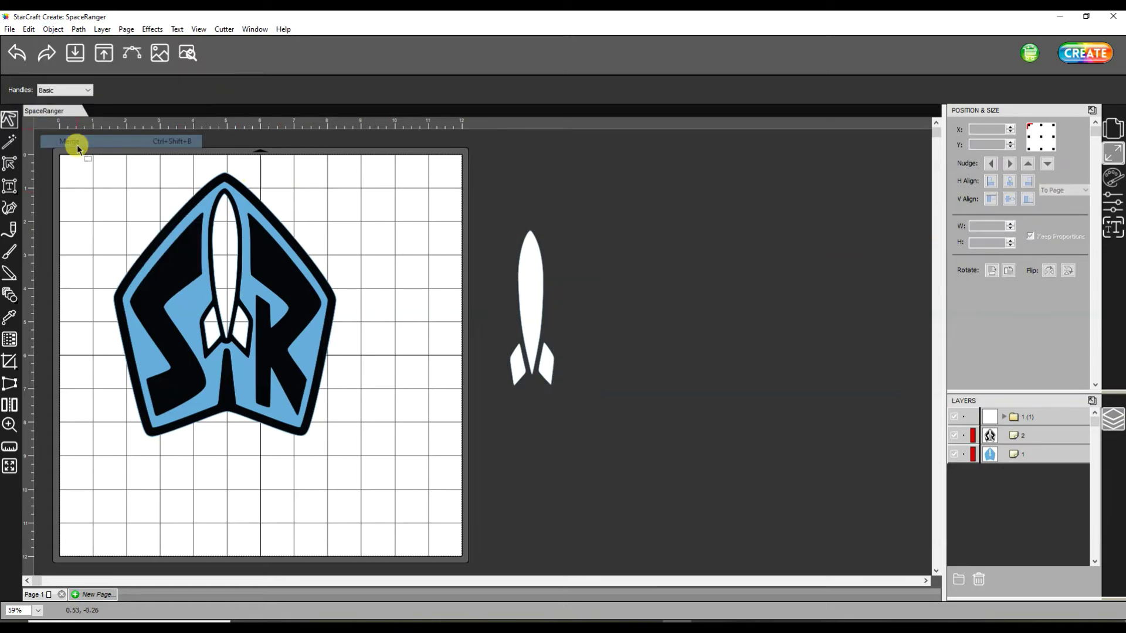
pyautogui.moveTo(525, 285); pyautogui.dragTo(220, 251)
pyautogui.moveTo(223, 246); pyautogui.dragTo(223, 247)
pyautogui.click(393, 221)
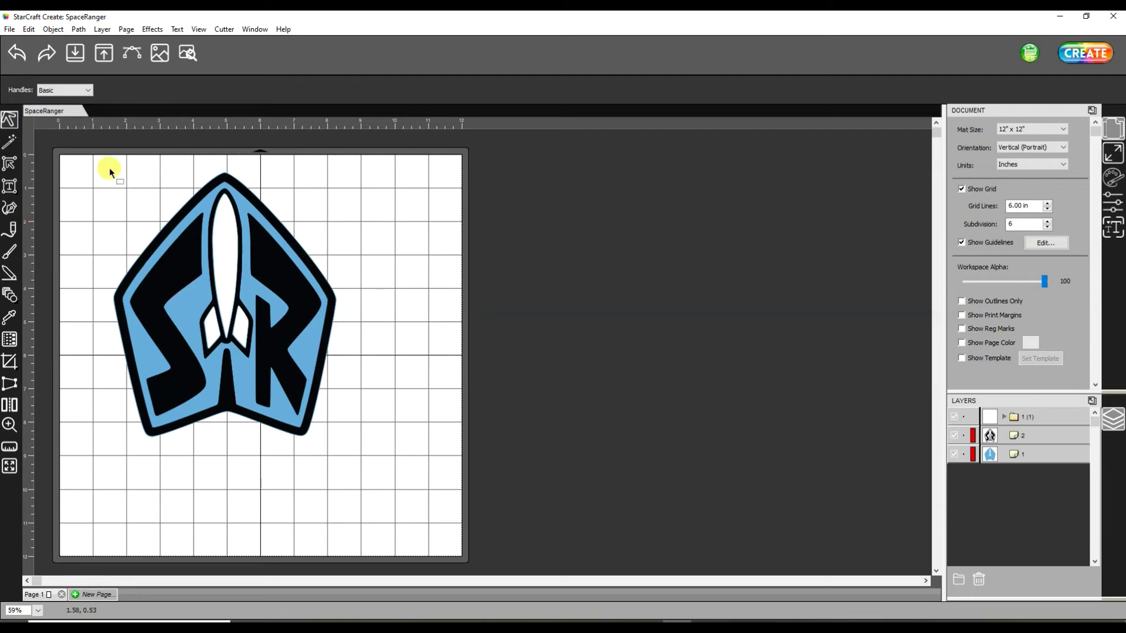
pyautogui.moveTo(82, 157); pyautogui.dragTo(415, 478)
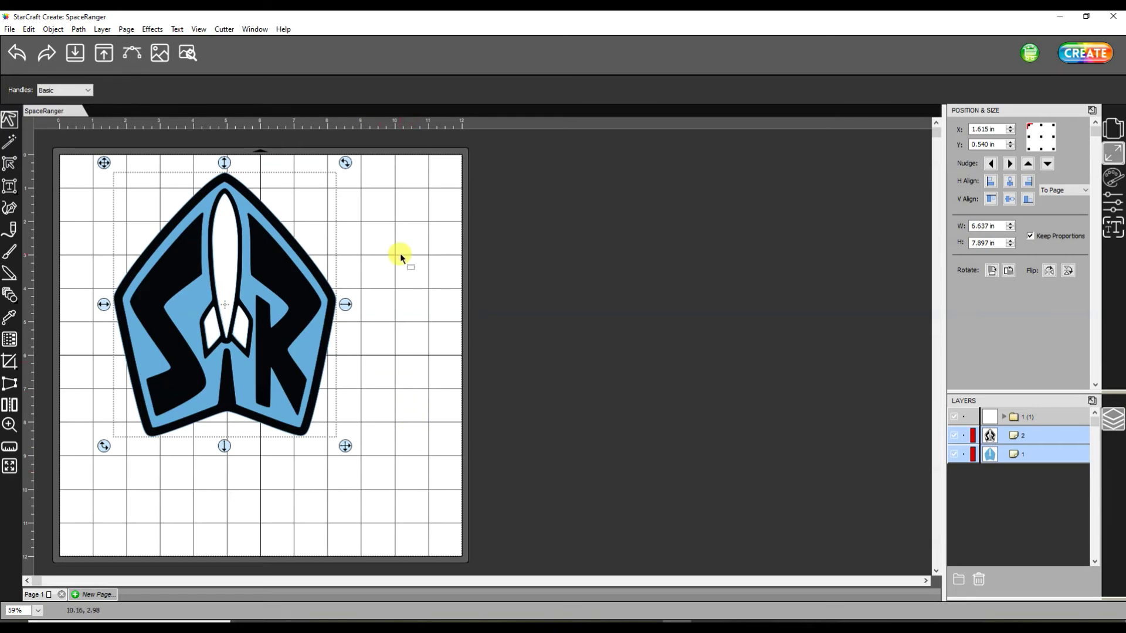
# Step: Group the white, blue and black logo layers into one object
pyautogui.click(29, 31)
pyautogui.moveTo(52, 30)
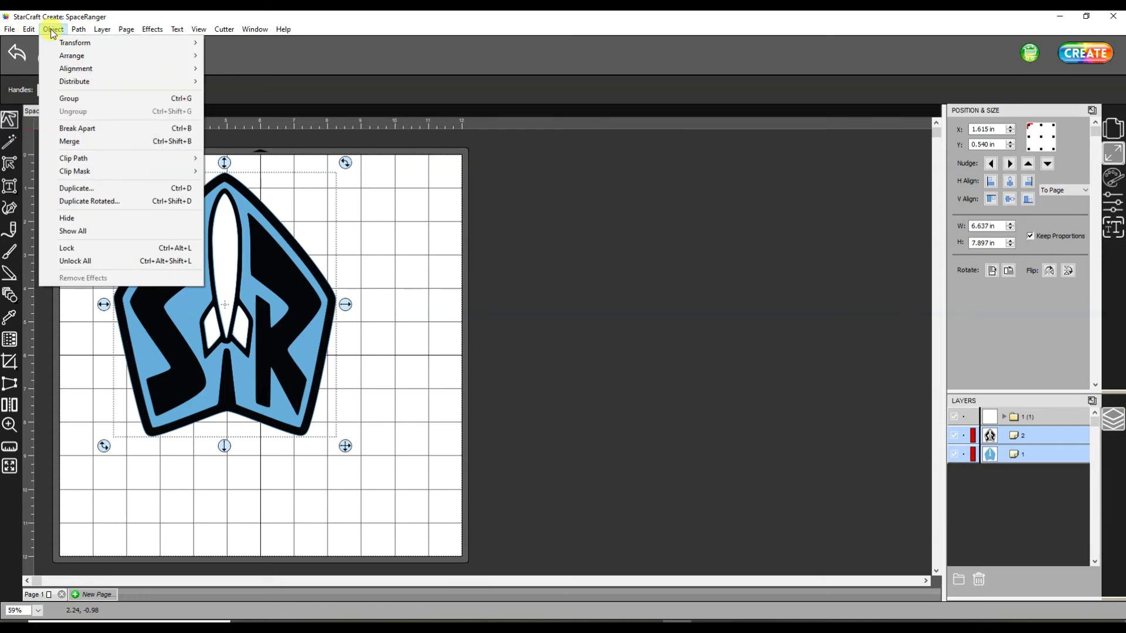
pyautogui.click(68, 98)
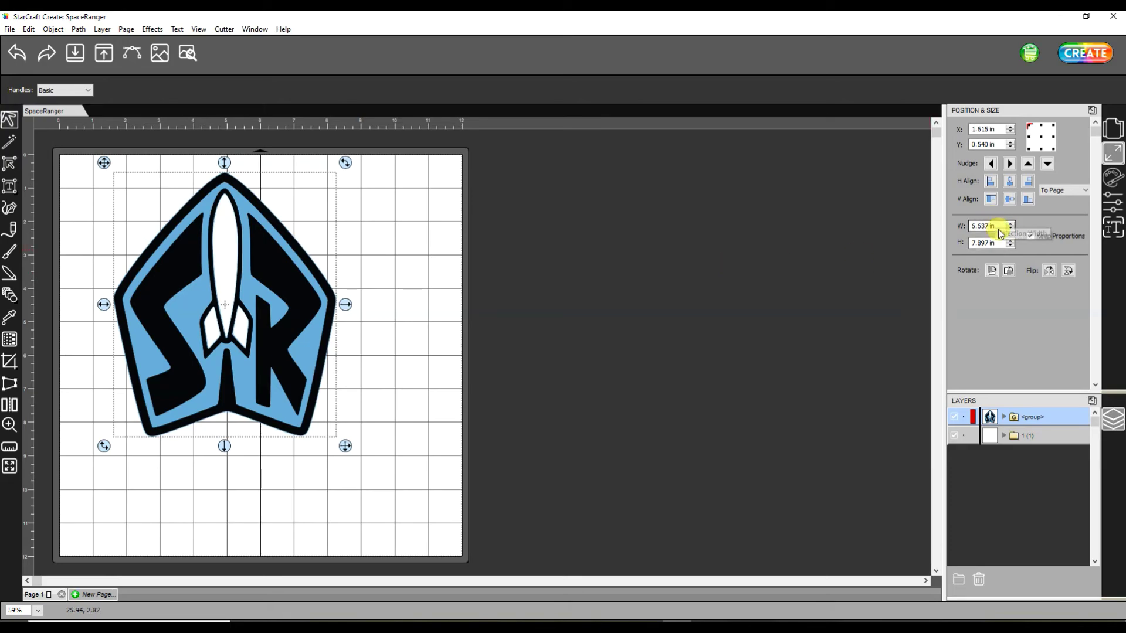
# Step: Scale the grouped logo proportionally to 3 in tall (2.521 x 3.000 in)
pyautogui.click(971, 243)
pyautogui.doubleClick(990, 242)
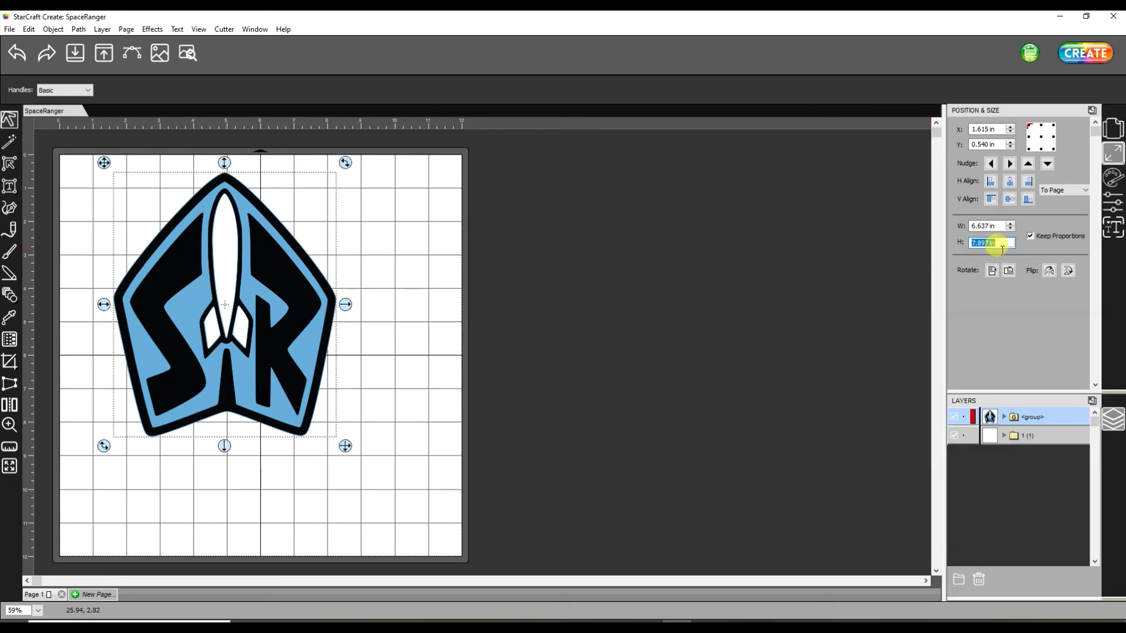
pyautogui.write('3')
pyautogui.press('Return')
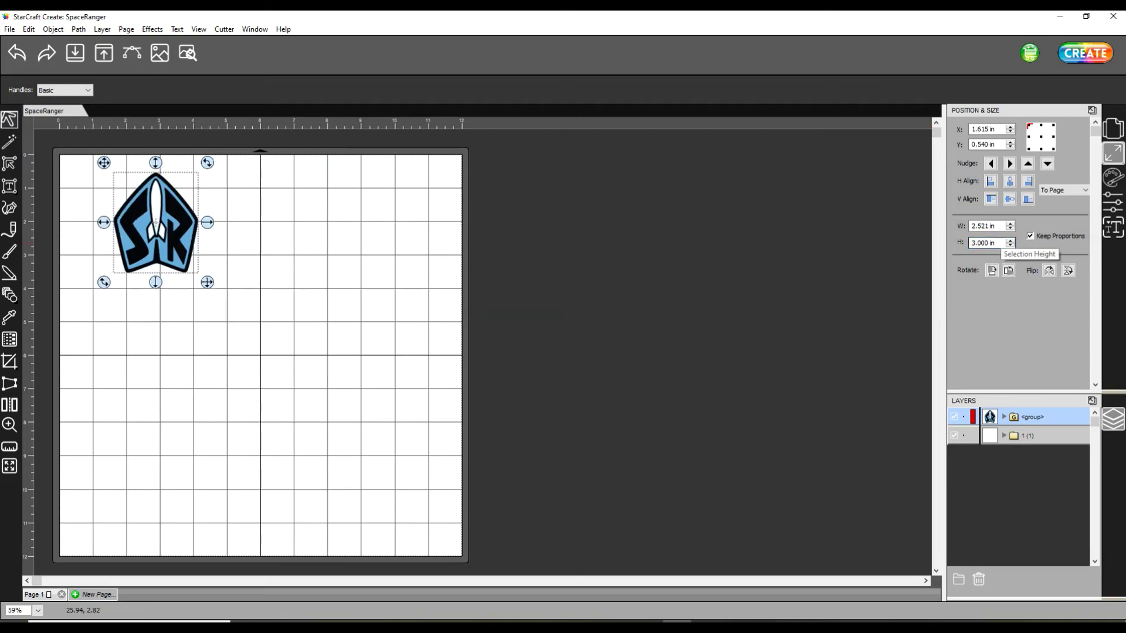
pyautogui.click(325, 315)
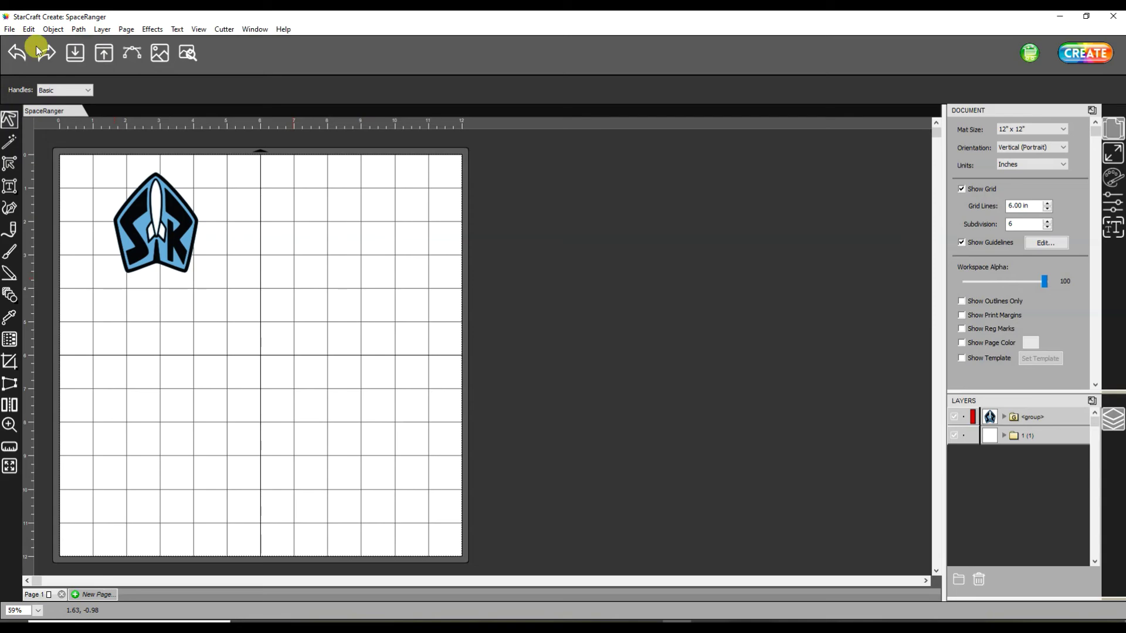
# Step: Save the project under its existing name SpaceRanger.create in the Lightyear folder
pyautogui.click(10, 30)
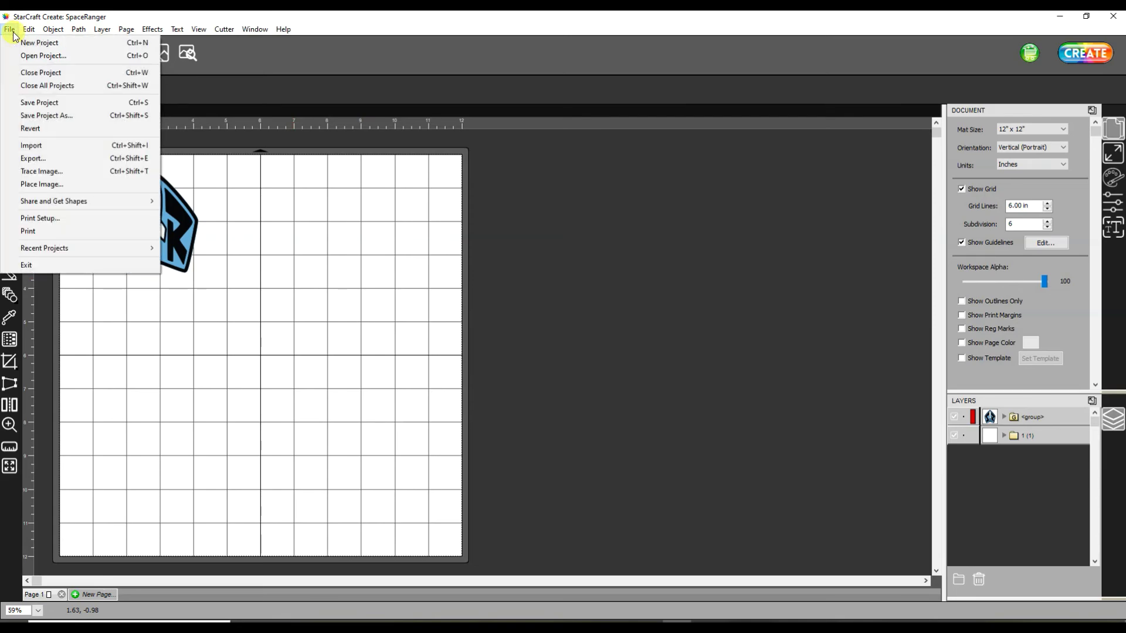
pyautogui.click(46, 103)
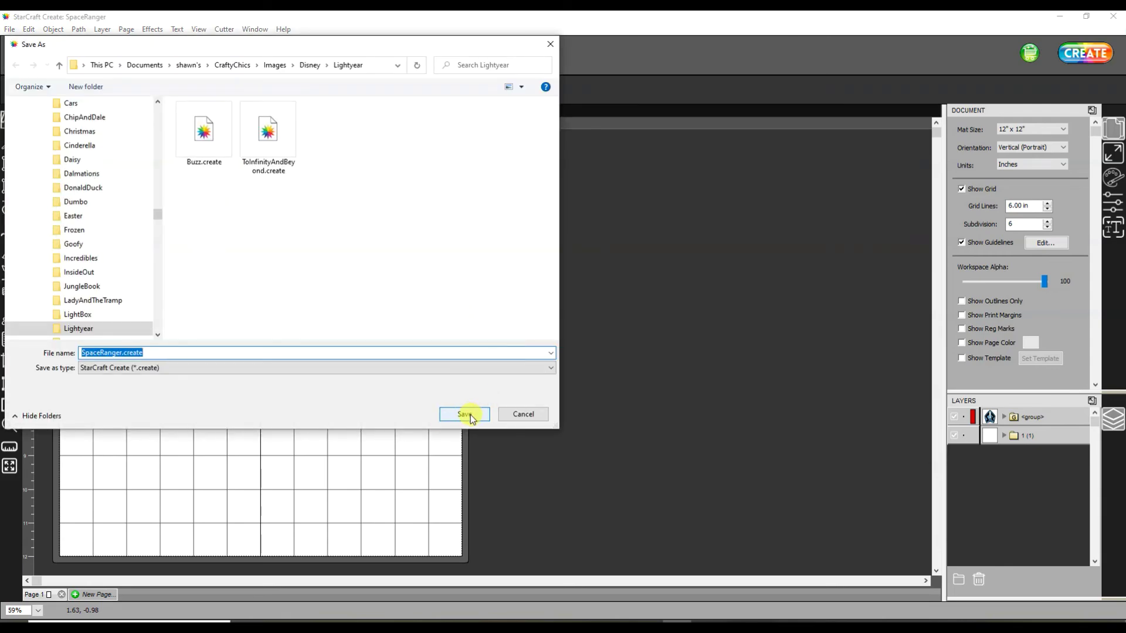
pyautogui.click(460, 416)
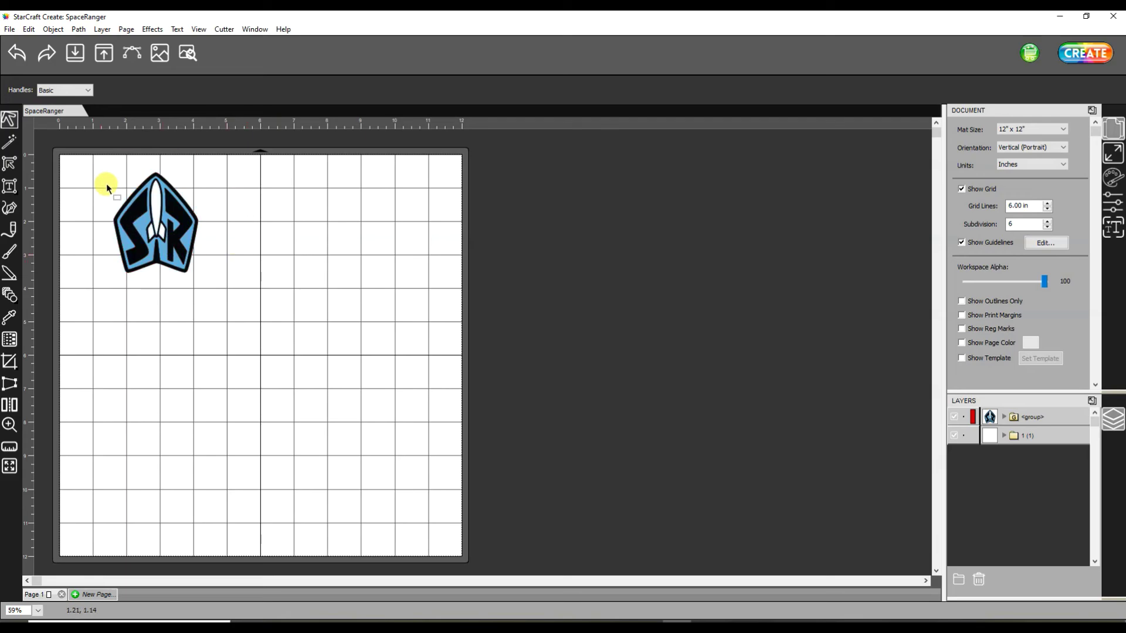
# Step: Save an SVG export named SpaceRanger via the Desktop's Solo_SVGs shortcut into My Projects
pyautogui.click(103, 53)
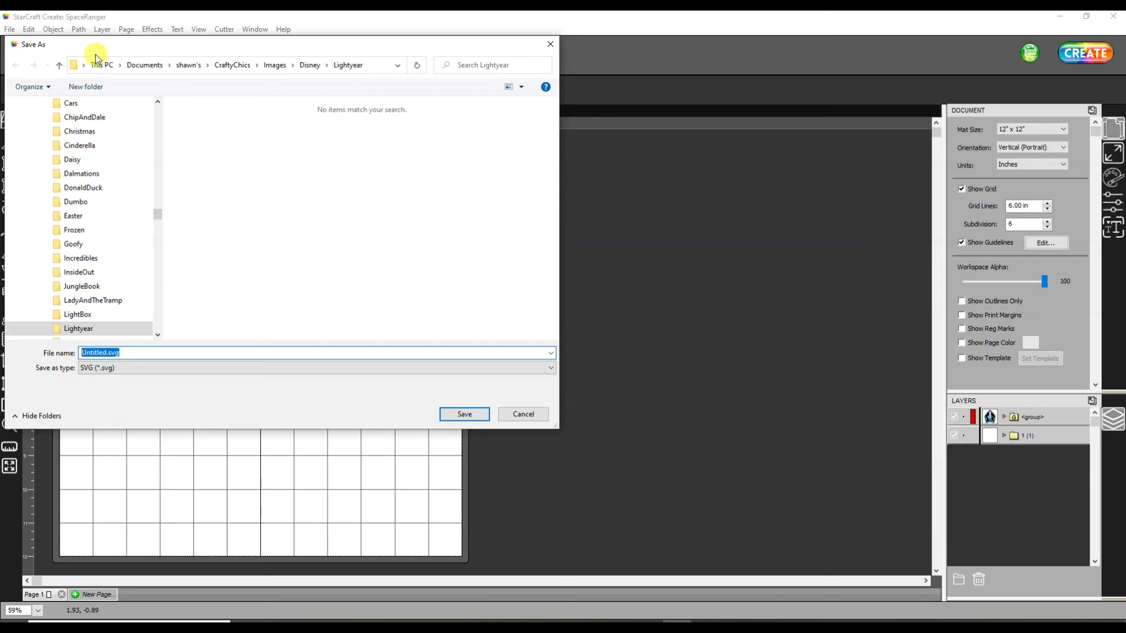
pyautogui.click(101, 65)
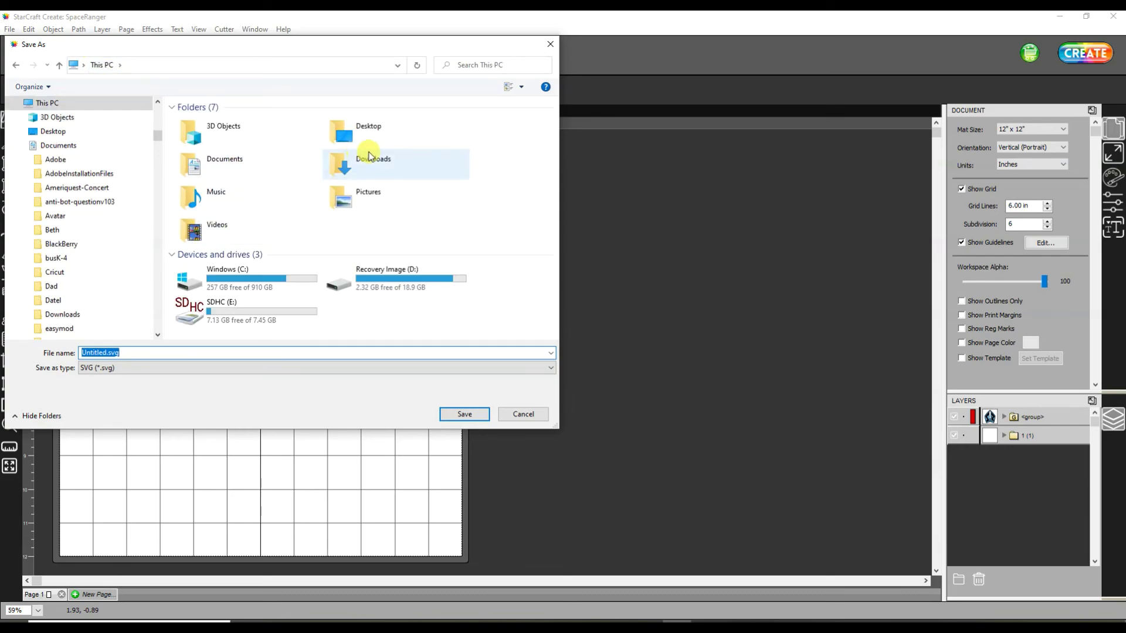
pyautogui.doubleClick(356, 129)
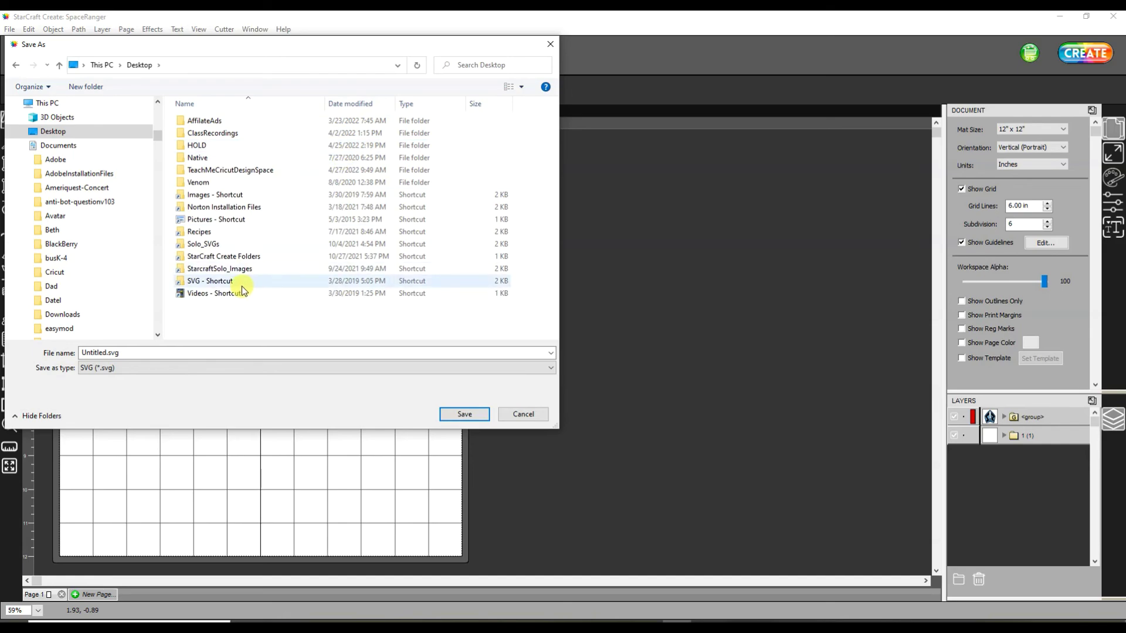
pyautogui.doubleClick(227, 244)
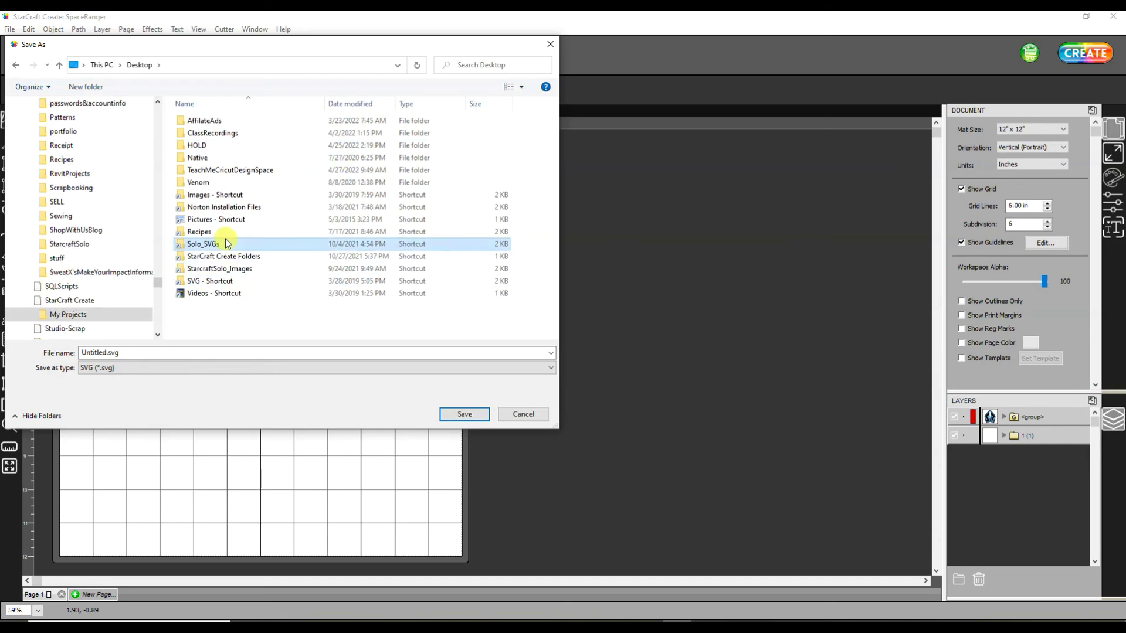
pyautogui.doubleClick(204, 352)
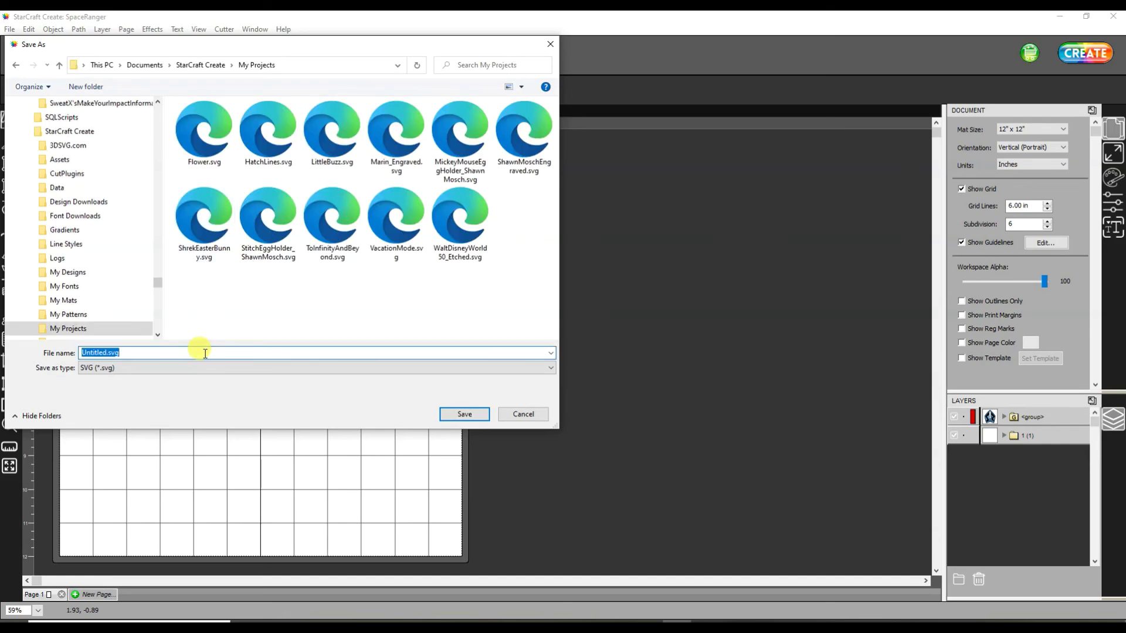
pyautogui.write('Sp')
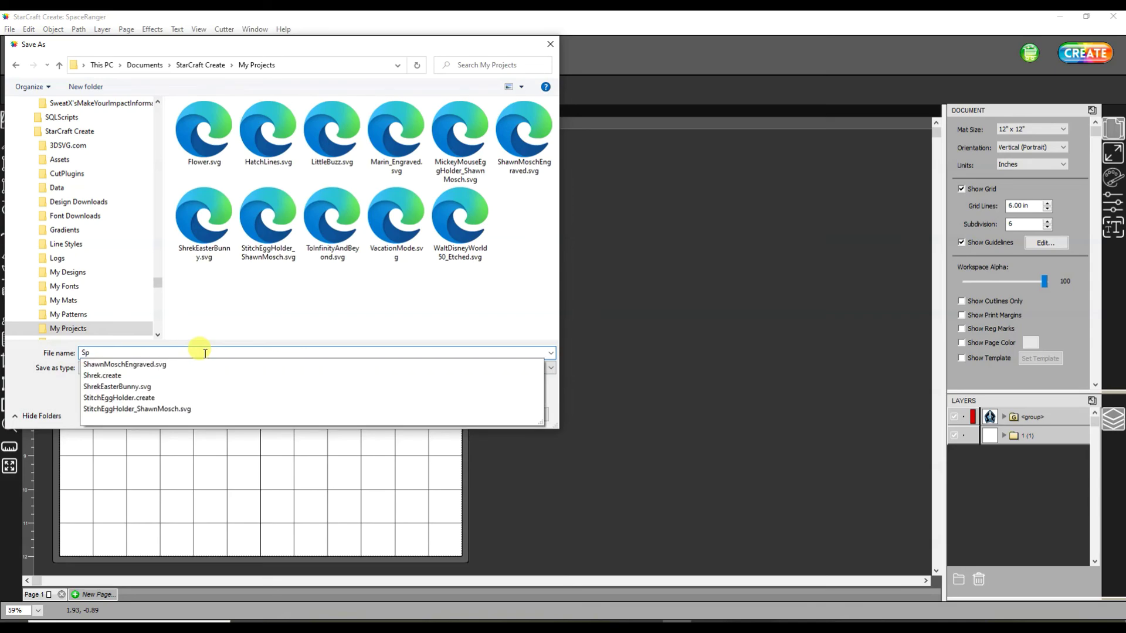
pyautogui.write('aceRa')
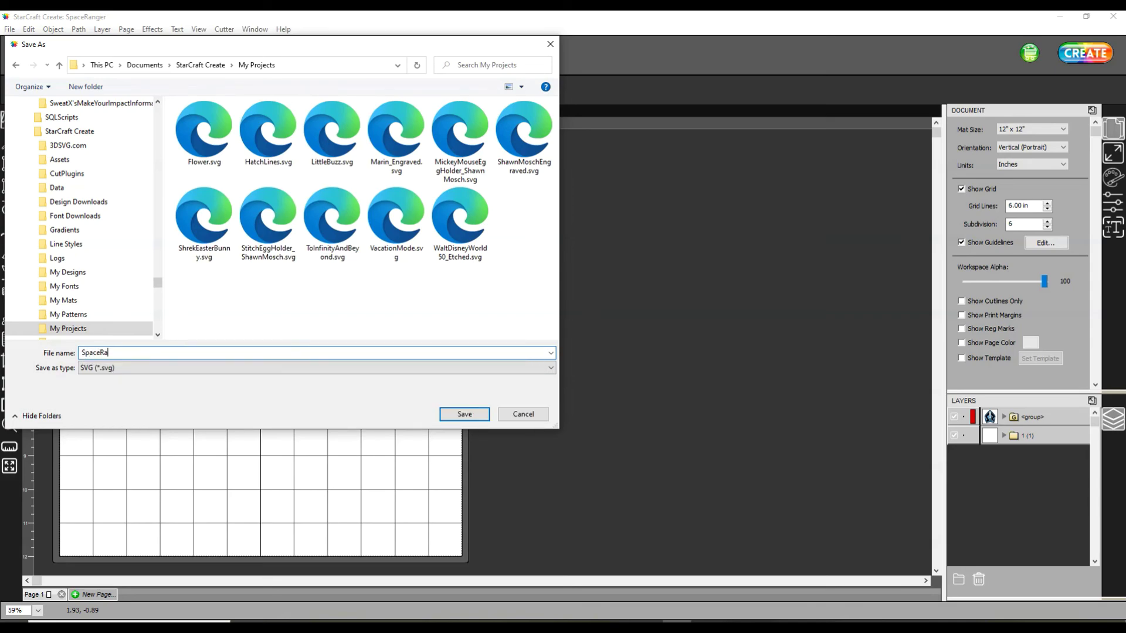
pyautogui.write('nger')
pyautogui.click(463, 414)
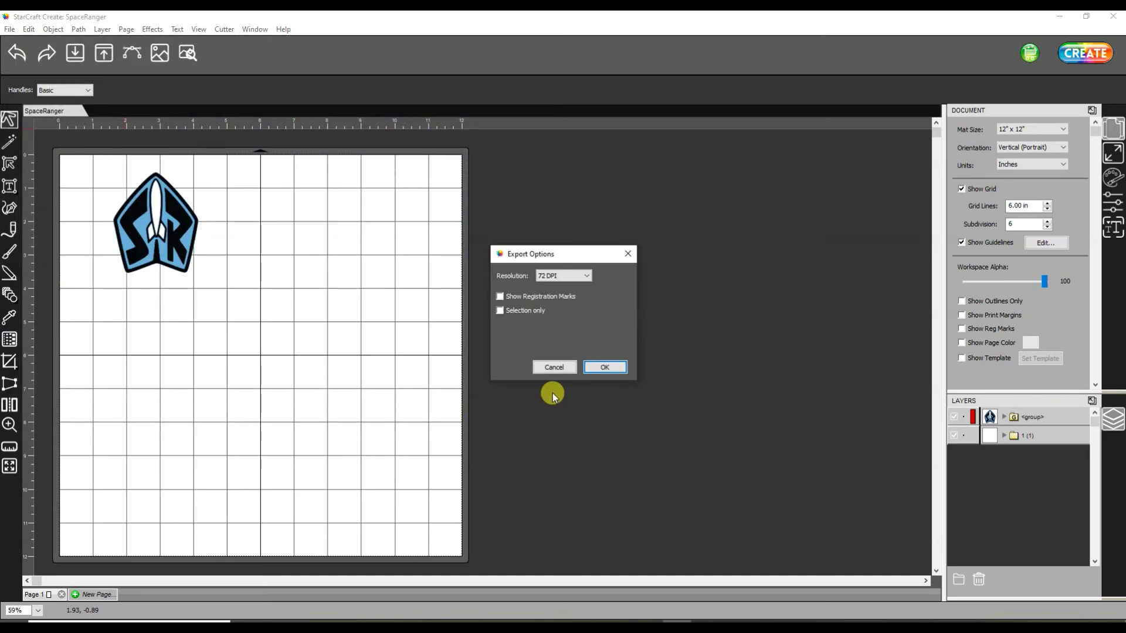
# Step: Confirm the Export Options at 72 DPI, finishing the SpaceRanger SVG file
pyautogui.click(605, 367)
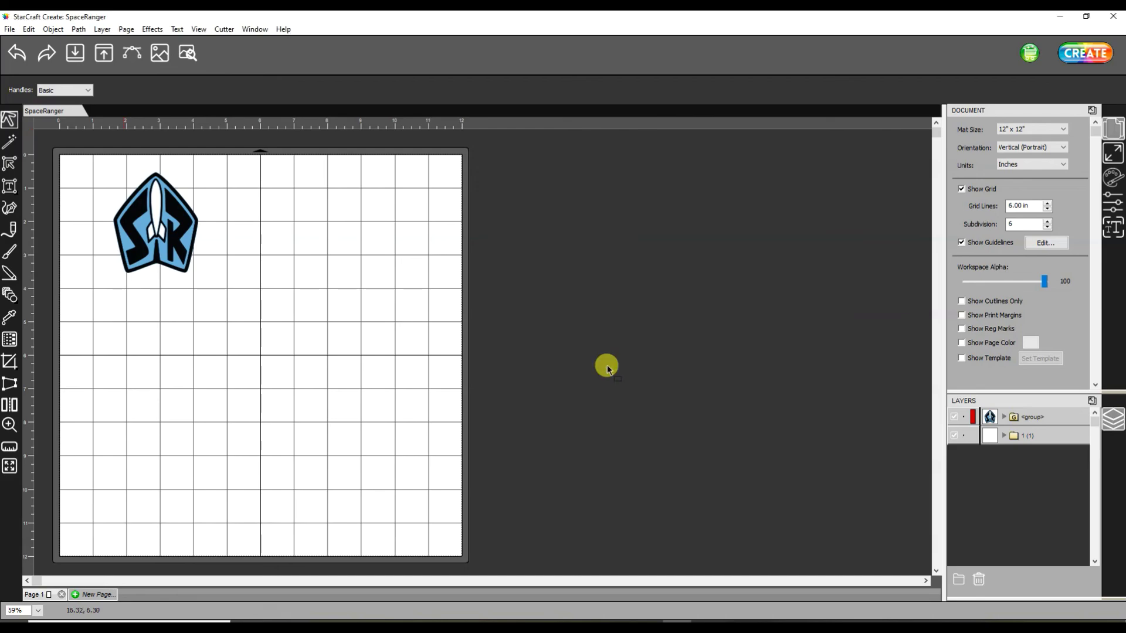